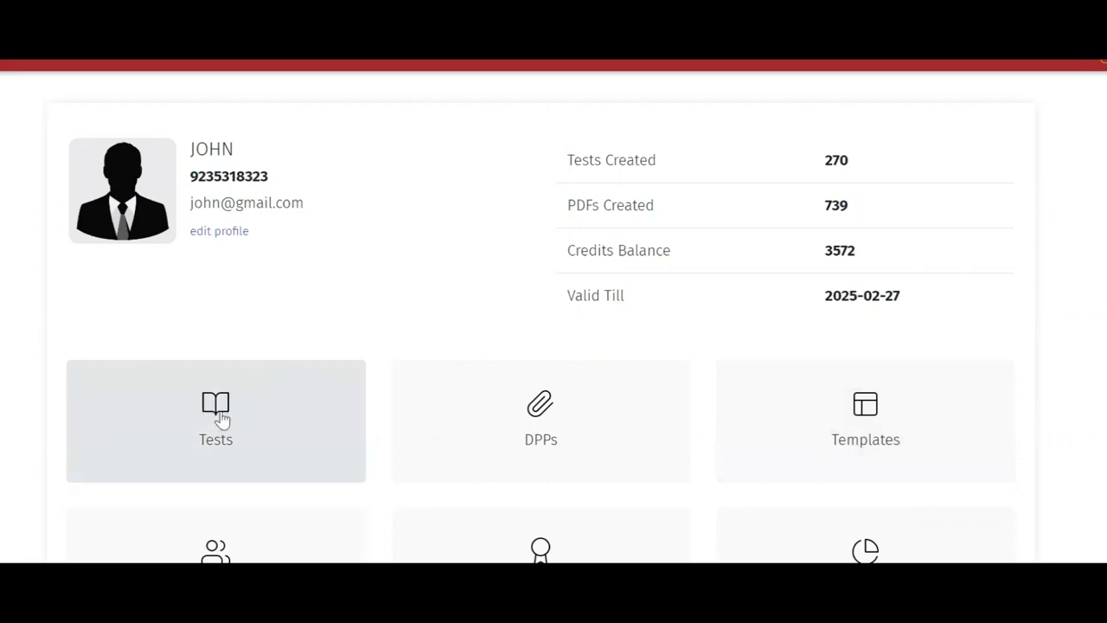
Open the tests section and start a new test paper named demo
{"action": "left_click", "coordinate": [221, 417]}
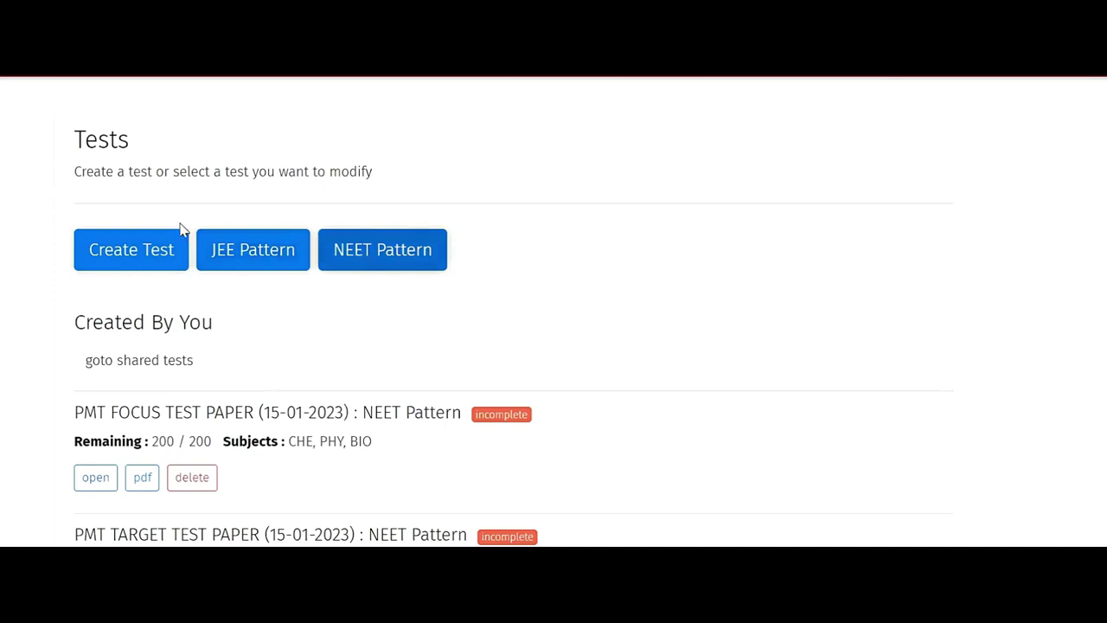
{"action": "left_click", "coordinate": [118, 248]}
{"action": "left_click", "coordinate": [114, 270]}
{"action": "type", "text": "demo"}
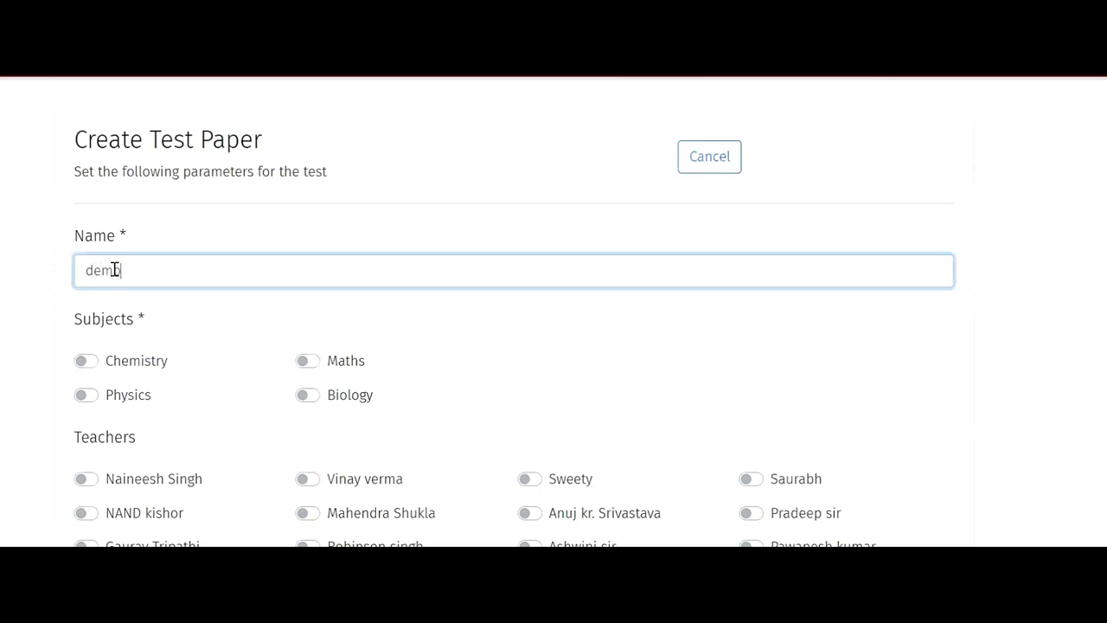
Include Chemistry, Maths and Physics as the subjects of the test paper
{"action": "left_click", "coordinate": [133, 367]}
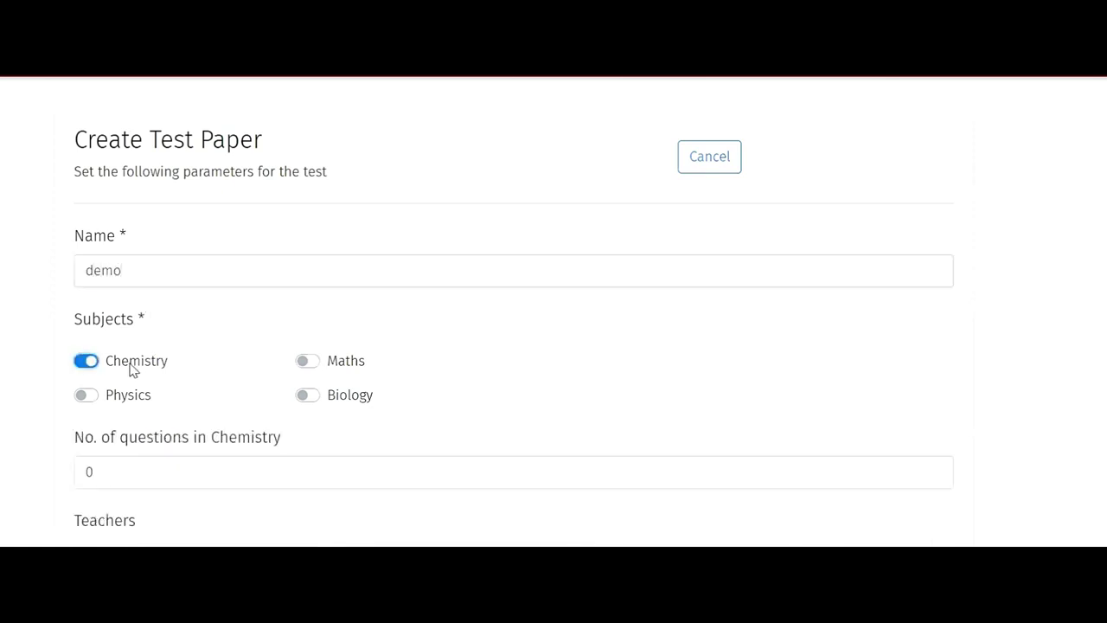
{"action": "left_click", "coordinate": [318, 365]}
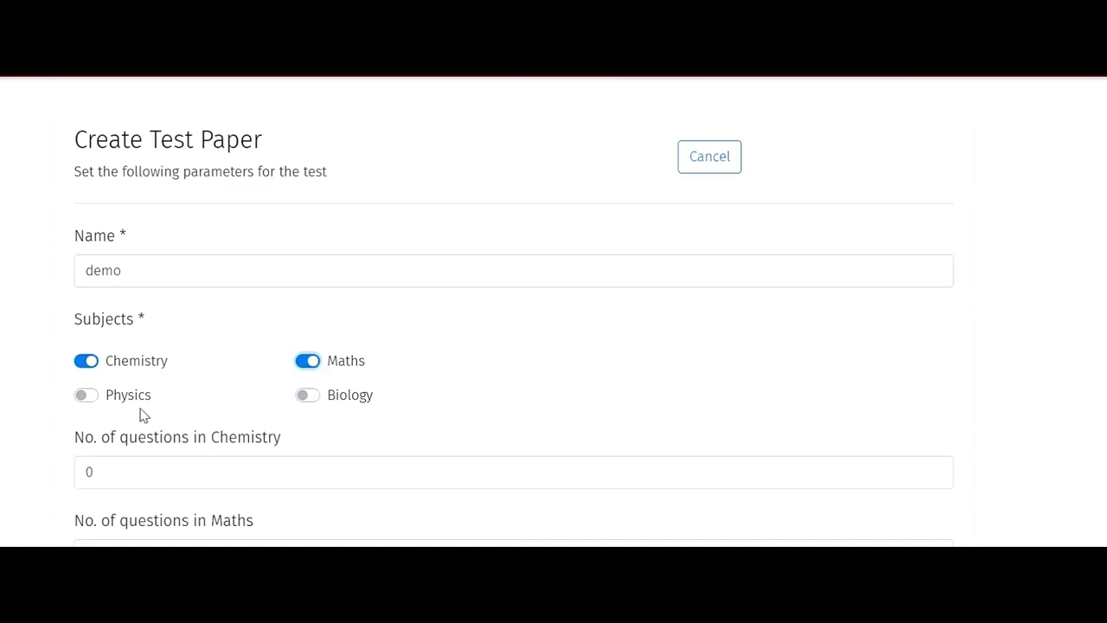
{"action": "left_click", "coordinate": [121, 396]}
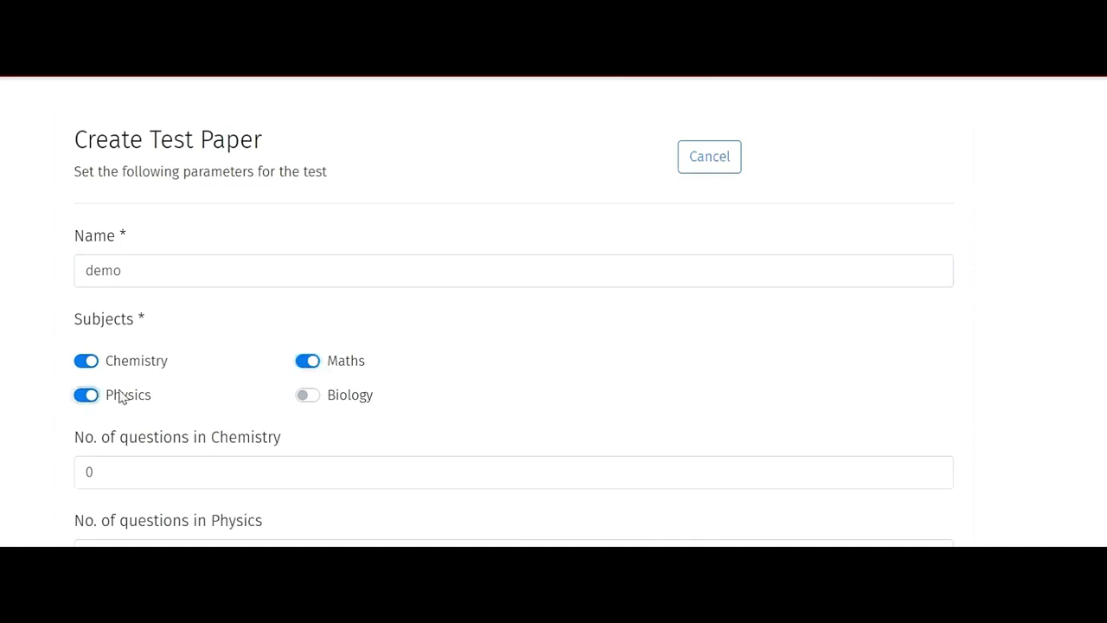
Set the number of questions in Chemistry to 10
{"action": "left_click", "coordinate": [134, 472]}
{"action": "key", "text": "BackSpace"}
{"action": "type", "text": "10"}
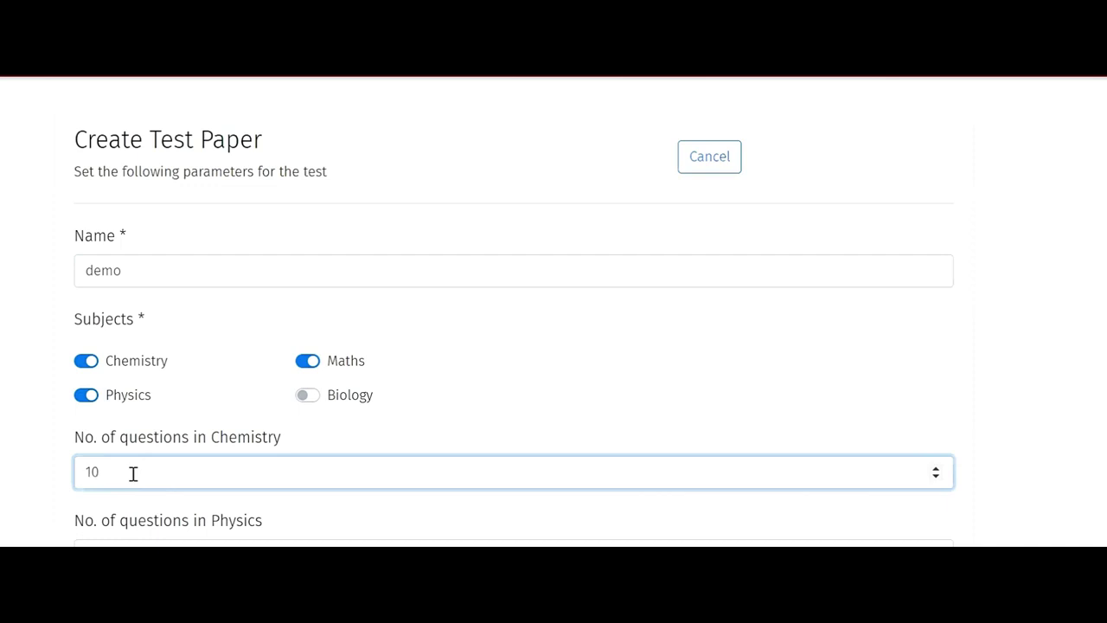
{"action": "scroll", "coordinate": [133, 474], "scroll_direction": "down", "scroll_amount": 1}
{"action": "scroll", "coordinate": [133, 474], "scroll_direction": "down", "scroll_amount": 2}
{"action": "scroll", "coordinate": [133, 474], "scroll_direction": "up", "scroll_amount": 1}
{"action": "scroll", "coordinate": [133, 474], "scroll_direction": "down", "scroll_amount": 1}
{"action": "key", "text": "BackSpace"}
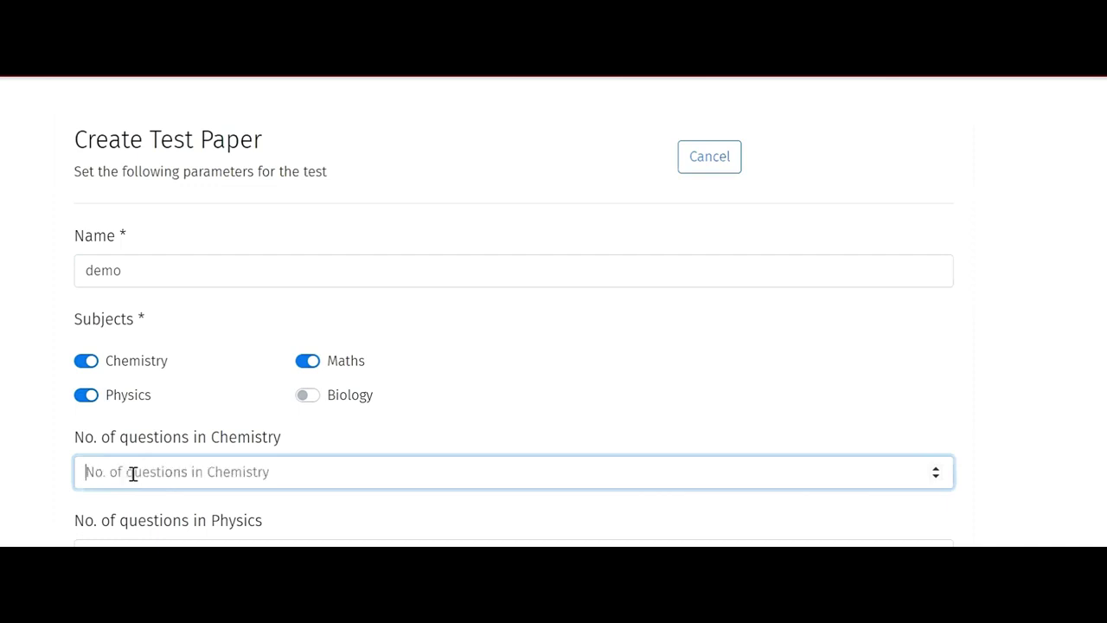
{"action": "type", "text": "10"}
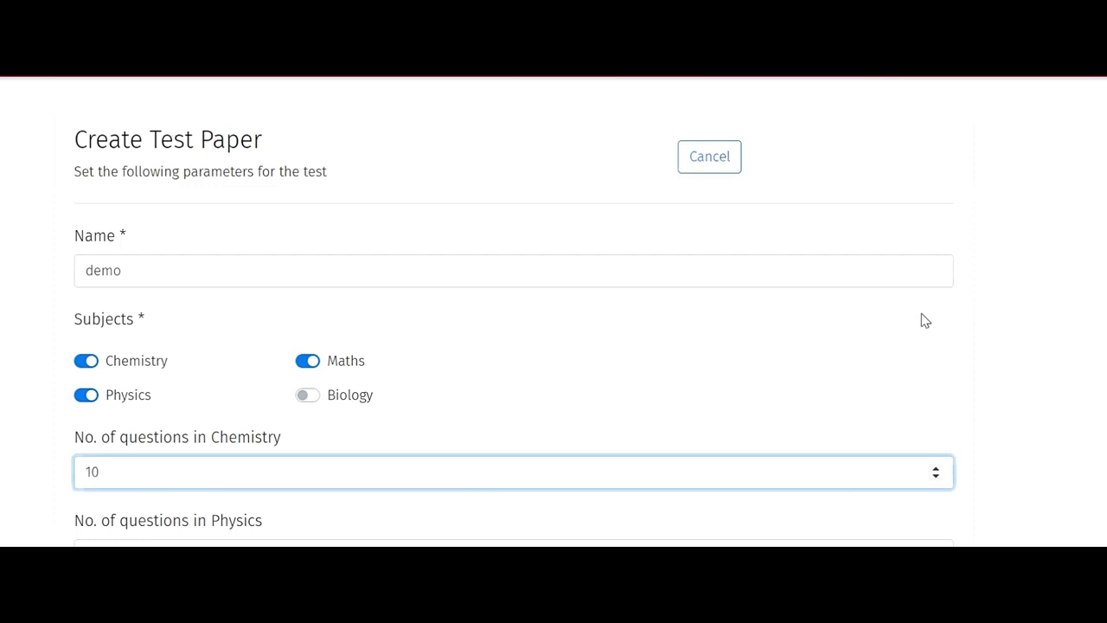
{"action": "left_click", "coordinate": [951, 330]}
Set the number of questions in Physics to 15
{"action": "scroll", "coordinate": [951, 330], "scroll_direction": "down", "scroll_amount": 2}
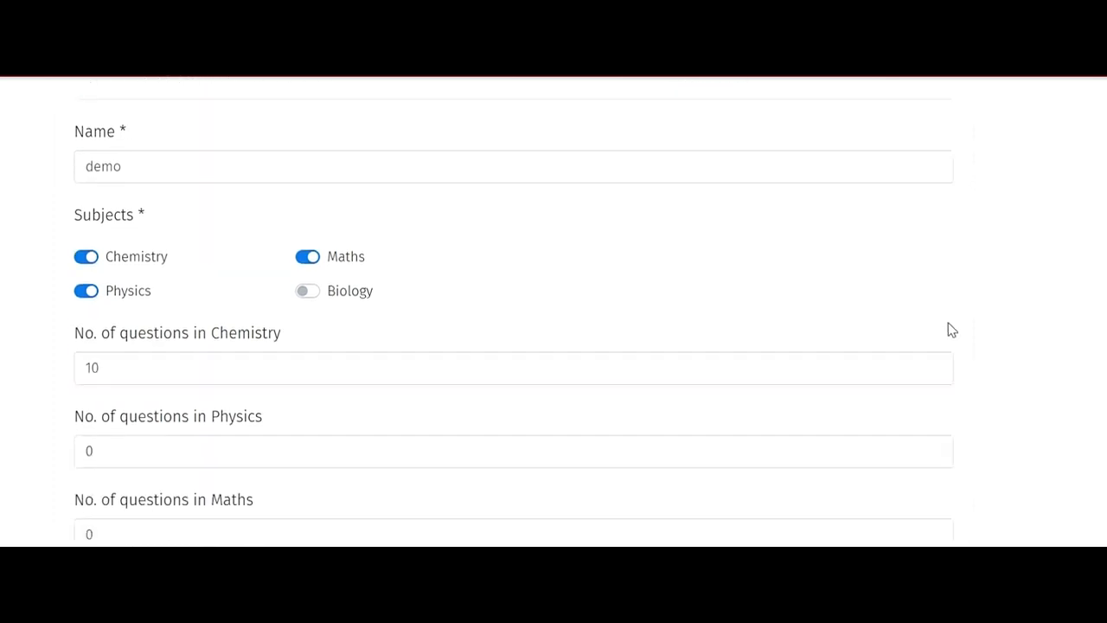
{"action": "left_click", "coordinate": [304, 439]}
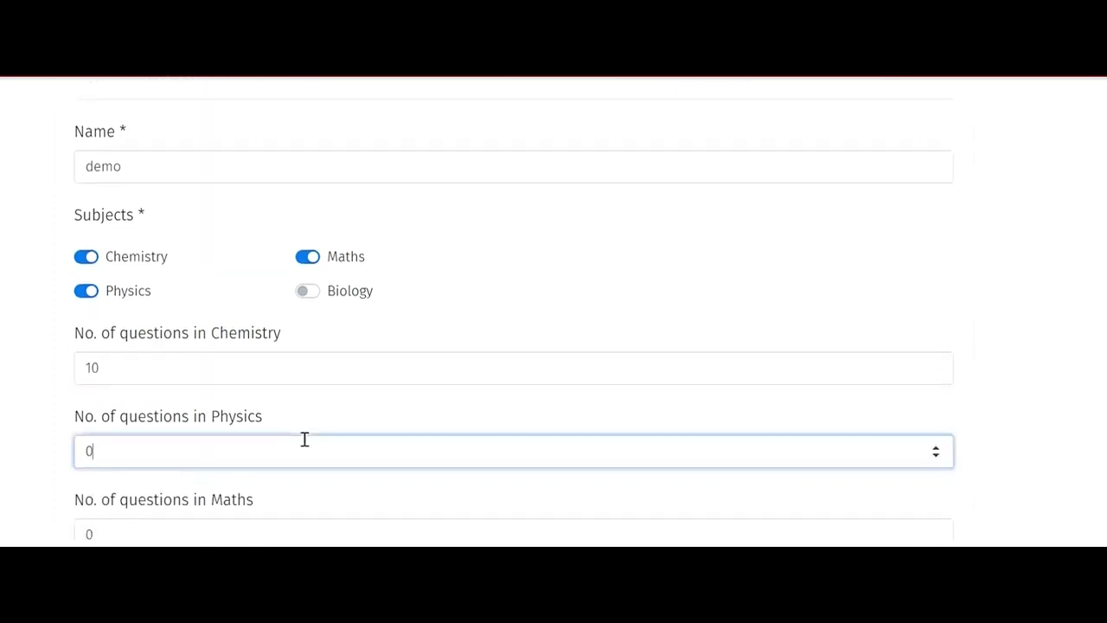
{"action": "key", "text": "BackSpace"}
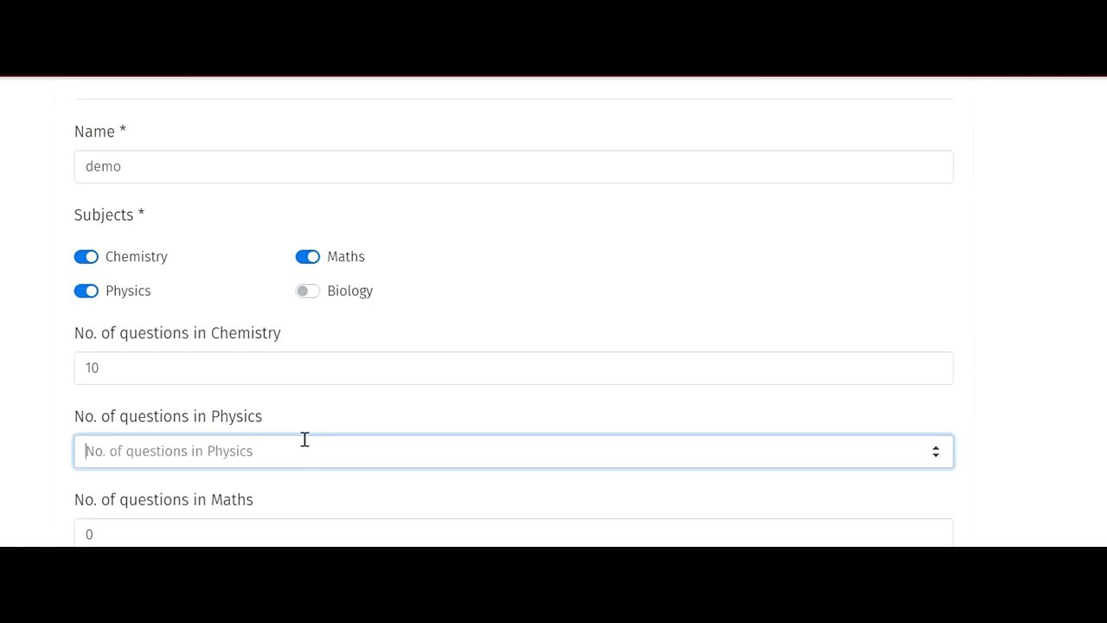
{"action": "type", "text": "15"}
Set the number of questions in Maths to 10
{"action": "key", "text": "Tab"}
{"action": "key", "text": "BackSpace"}
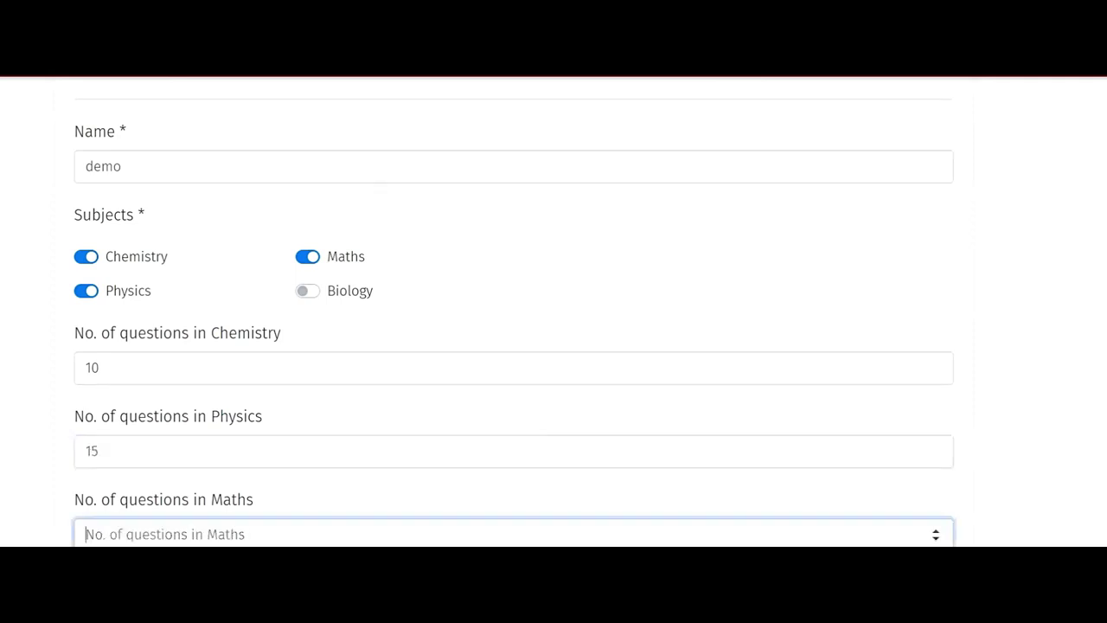
{"action": "type", "text": "10"}
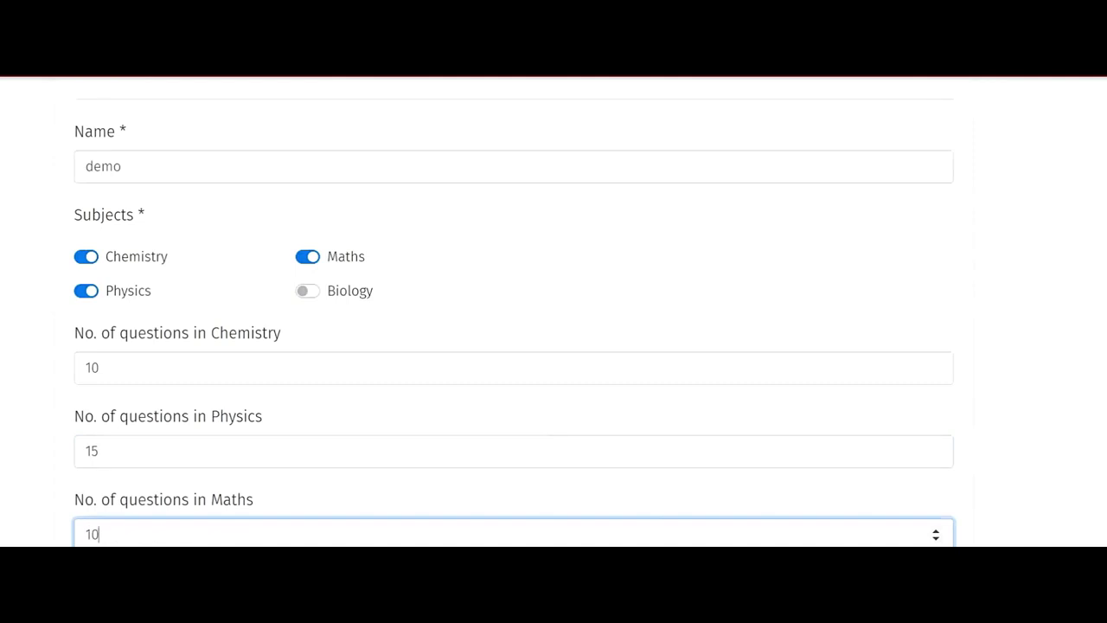
{"action": "key", "text": "BackSpace"}
{"action": "key", "text": "BackSpace"}
{"action": "type", "text": "5"}
{"action": "key", "text": "BackSpace"}
{"action": "type", "text": "10"}
{"action": "left_click", "coordinate": [1043, 319]}
{"action": "scroll", "coordinate": [1044, 319], "scroll_direction": "down", "scroll_amount": 4}
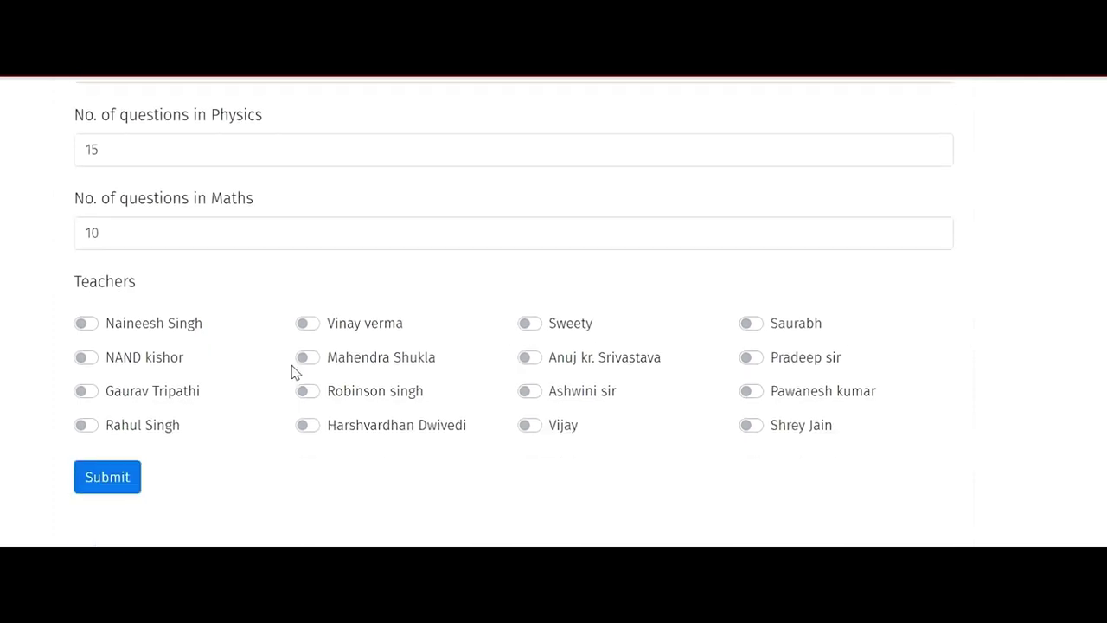
{"action": "left_click", "coordinate": [136, 329]}
{"action": "left_click", "coordinate": [337, 329]}
{"action": "left_click", "coordinate": [540, 329]}
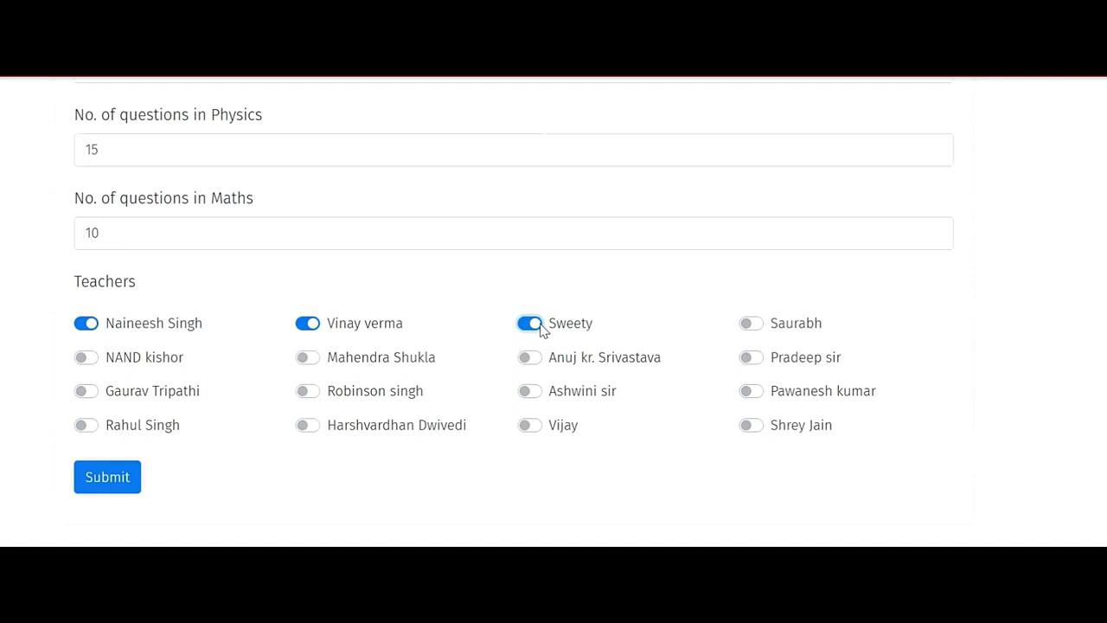
{"action": "left_click", "coordinate": [528, 326]}
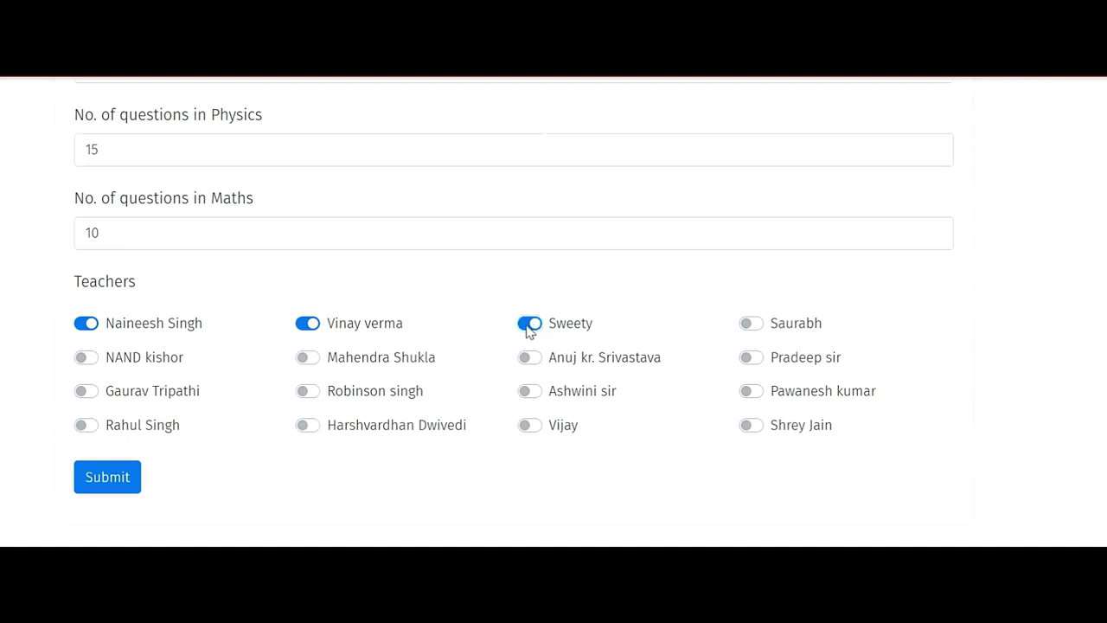
{"action": "left_click", "coordinate": [306, 325]}
{"action": "left_click", "coordinate": [85, 324]}
Submit the test parameters and open the automated question selection for Chemistry
{"action": "left_click", "coordinate": [105, 478]}
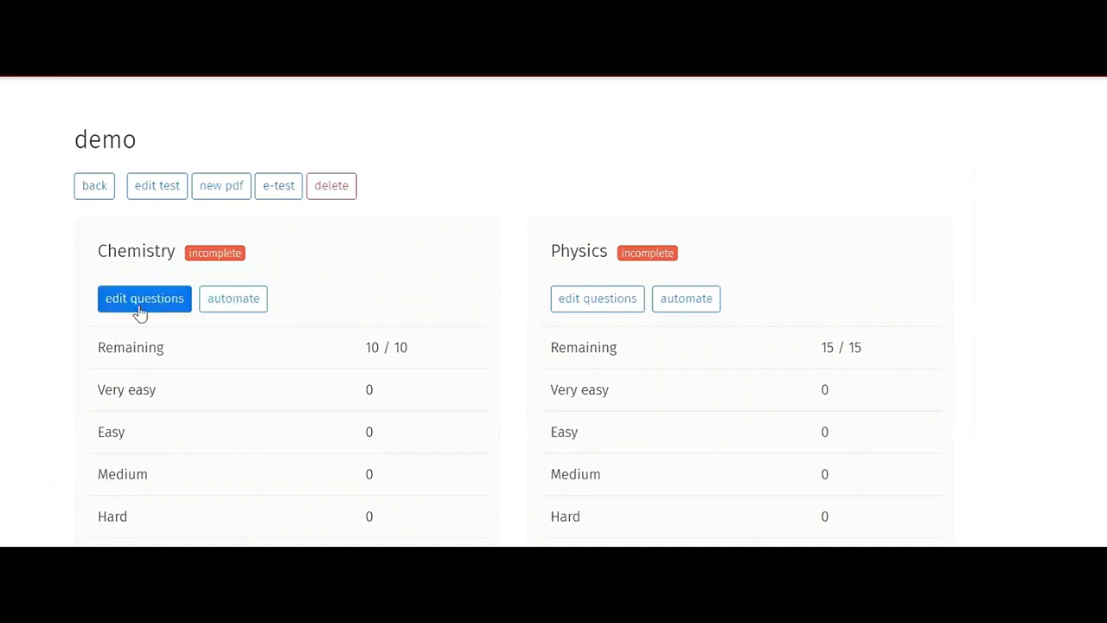
{"action": "left_click", "coordinate": [231, 300]}
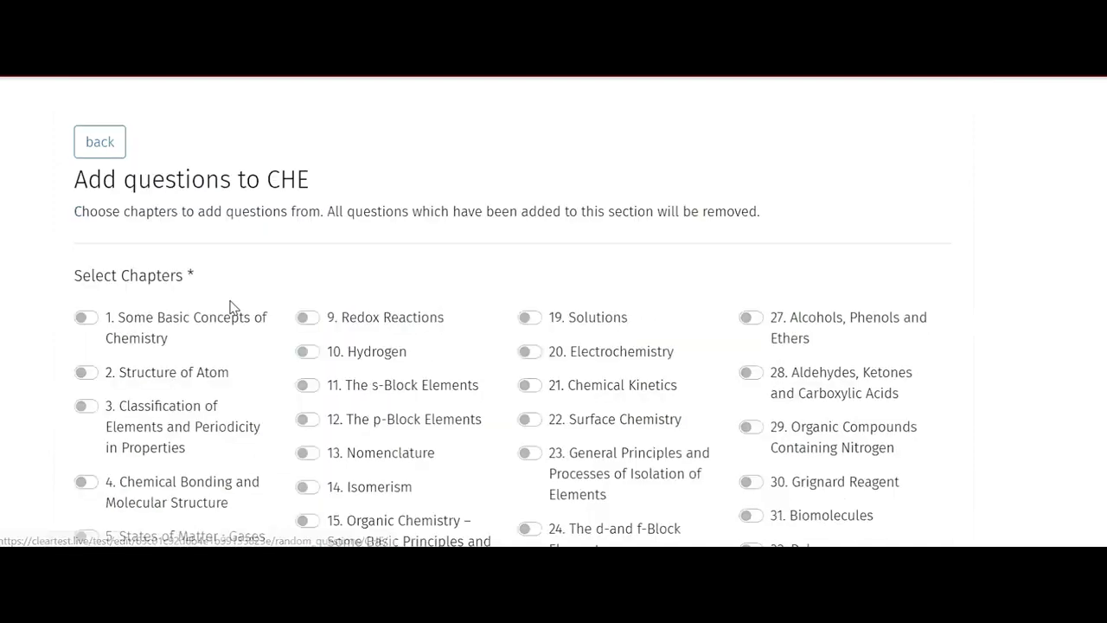
Auto-add Chemistry questions from Some Basic Concepts of Chemistry, Hydrogen, Chemical Kinetics, and Aldehydes, Ketones and Carboxylic Acids
{"action": "left_click", "coordinate": [136, 323]}
{"action": "left_click", "coordinate": [314, 353]}
{"action": "left_click", "coordinate": [555, 388]}
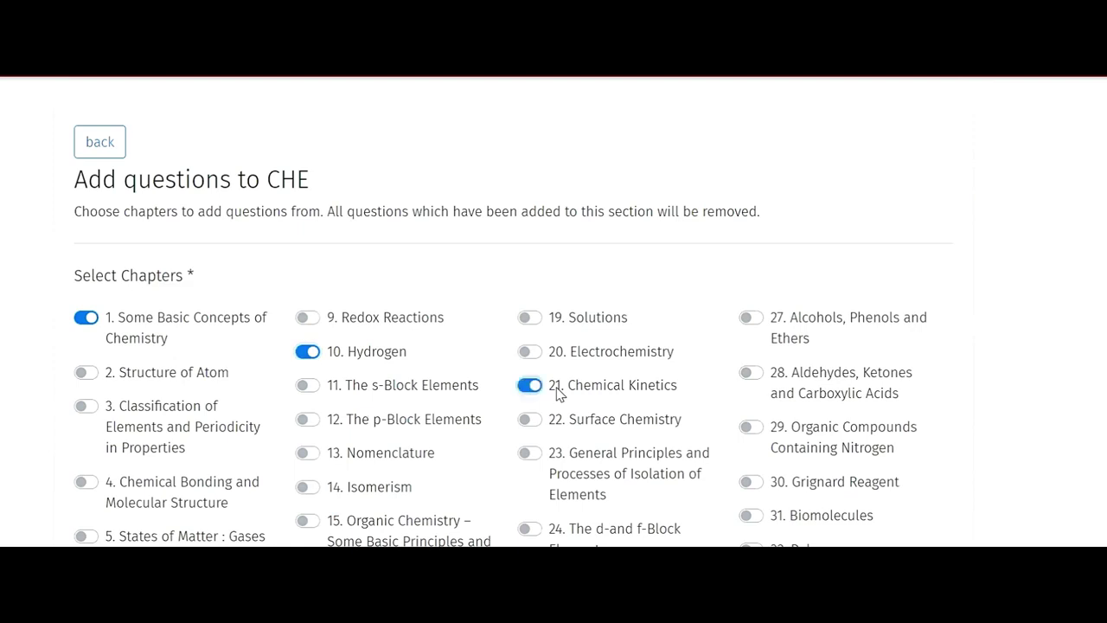
{"action": "left_click", "coordinate": [819, 378]}
{"action": "scroll", "coordinate": [1020, 323], "scroll_direction": "down", "scroll_amount": 3}
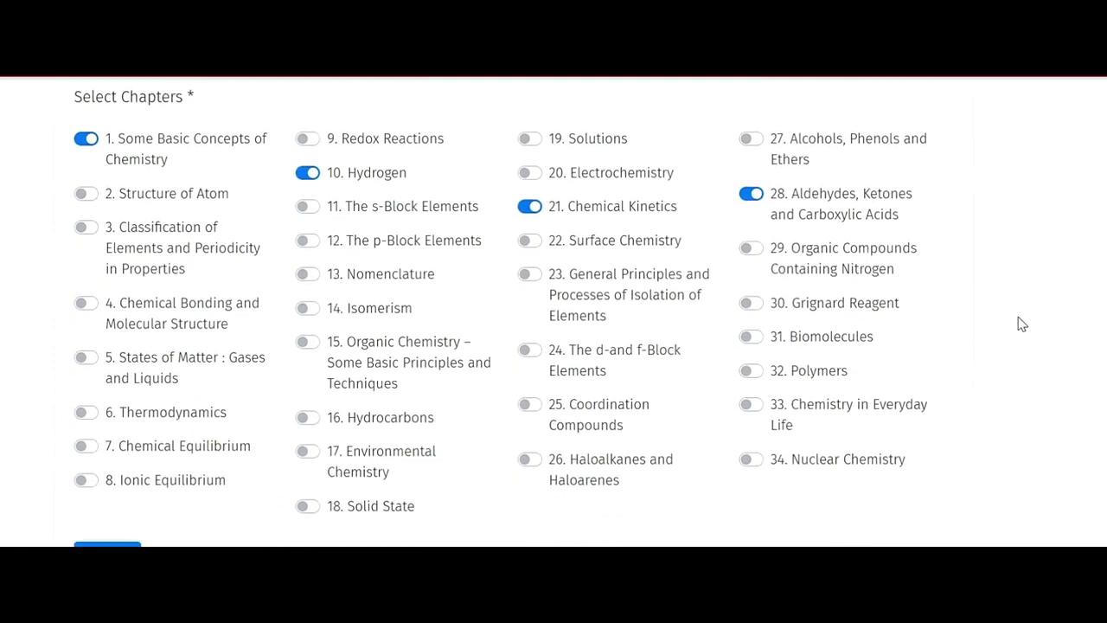
{"action": "left_click", "coordinate": [104, 472]}
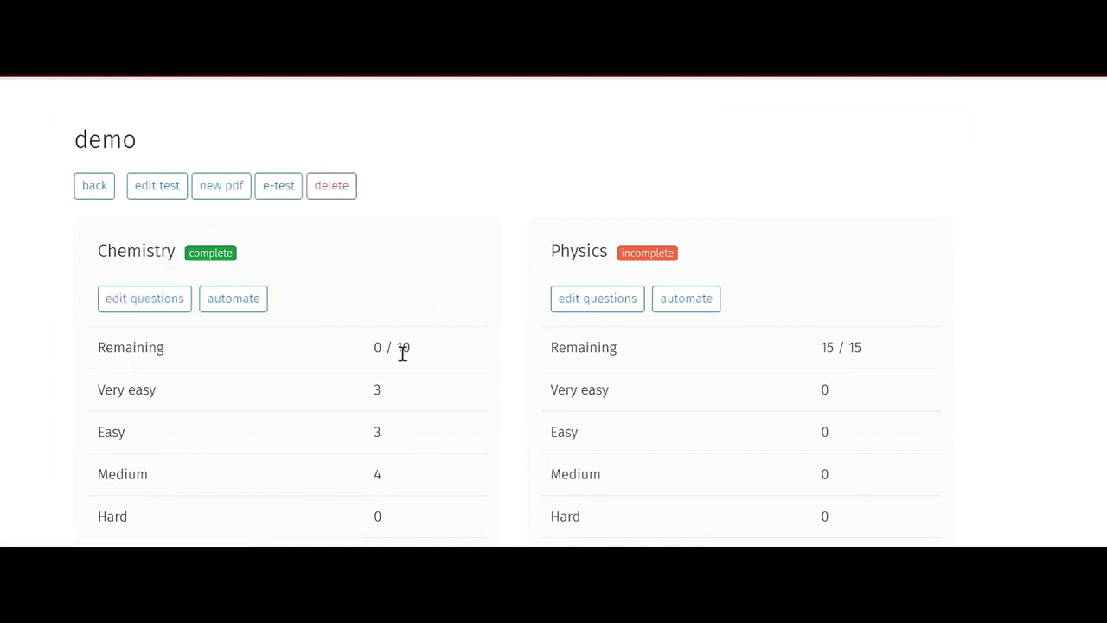
{"action": "left_click_drag", "start_coordinate": [363, 353], "coordinate": [432, 358]}
{"action": "left_click", "coordinate": [432, 356]}
{"action": "left_click_drag", "start_coordinate": [615, 249], "coordinate": [678, 255]}
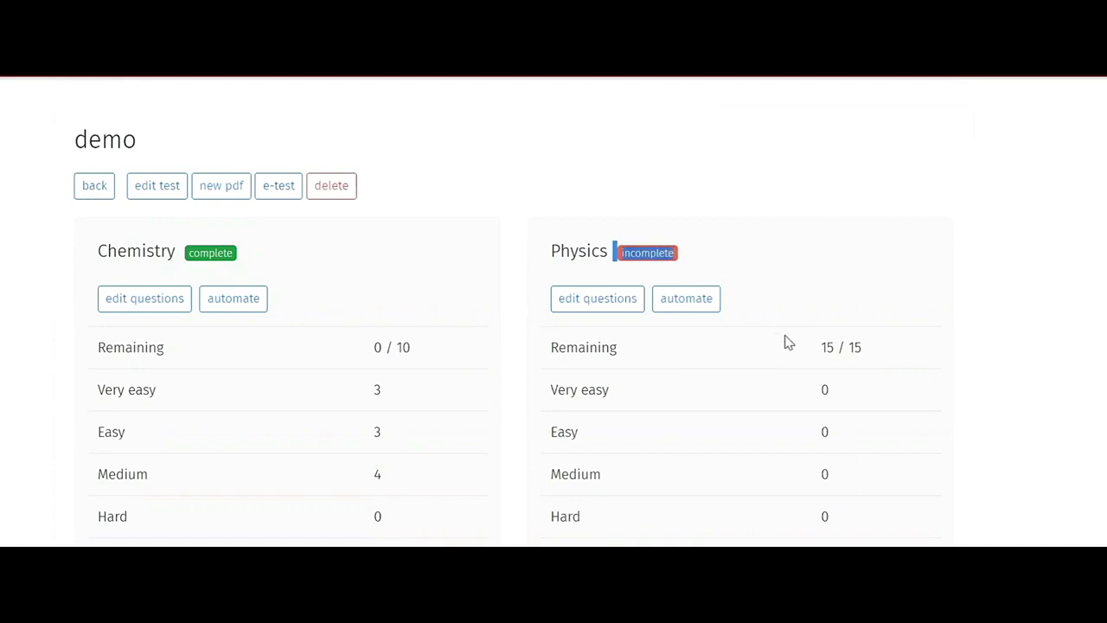
{"action": "left_click_drag", "start_coordinate": [816, 347], "coordinate": [879, 357]}
{"action": "left_click", "coordinate": [879, 357]}
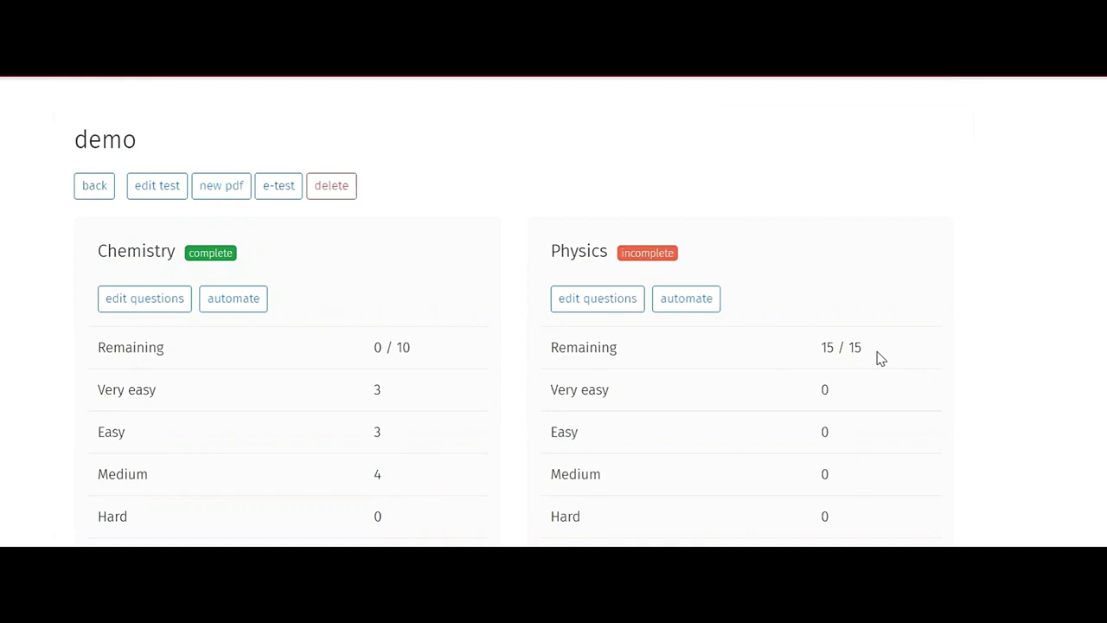
Open manual question selection for Physics and choose chapter 4, Laws of Motion, in the question filters
{"action": "left_click", "coordinate": [601, 299]}
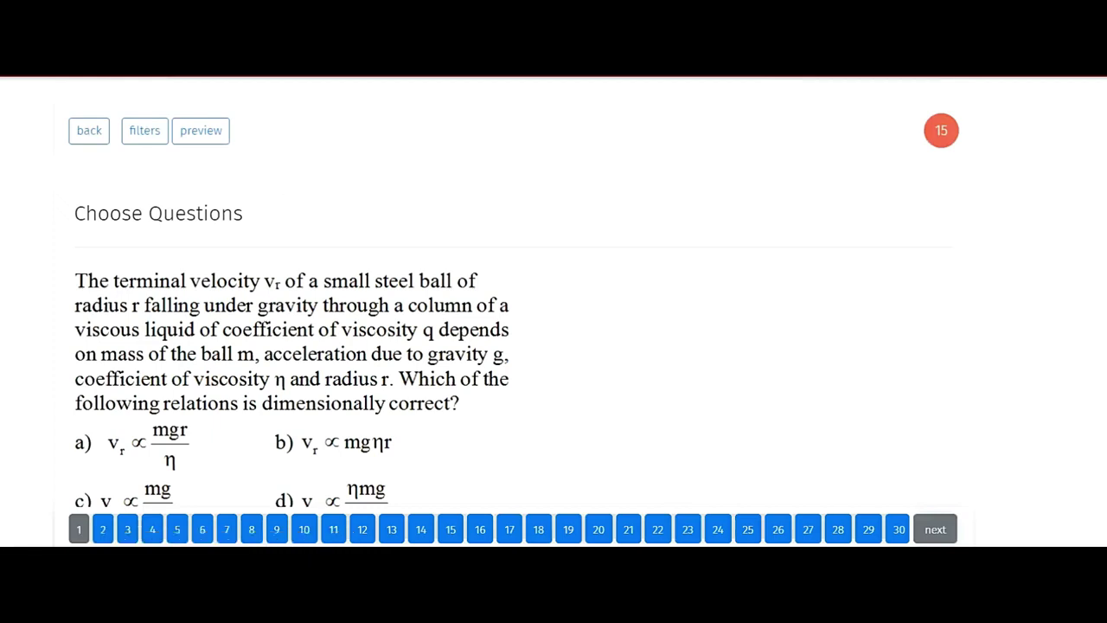
{"action": "left_click", "coordinate": [146, 137]}
{"action": "left_click", "coordinate": [194, 218]}
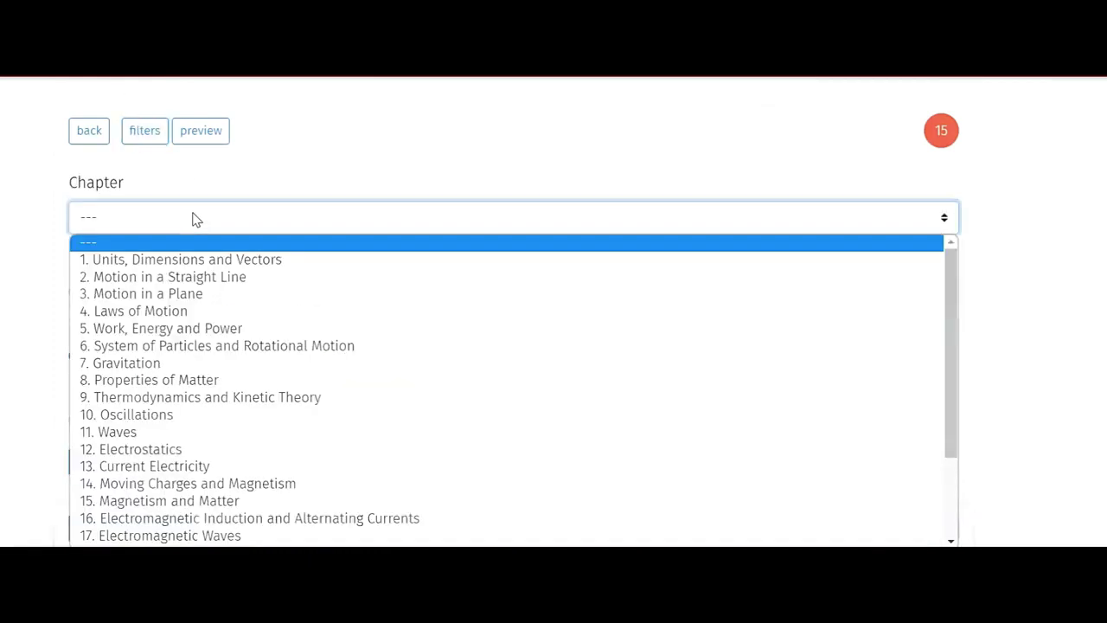
{"action": "left_click", "coordinate": [194, 313]}
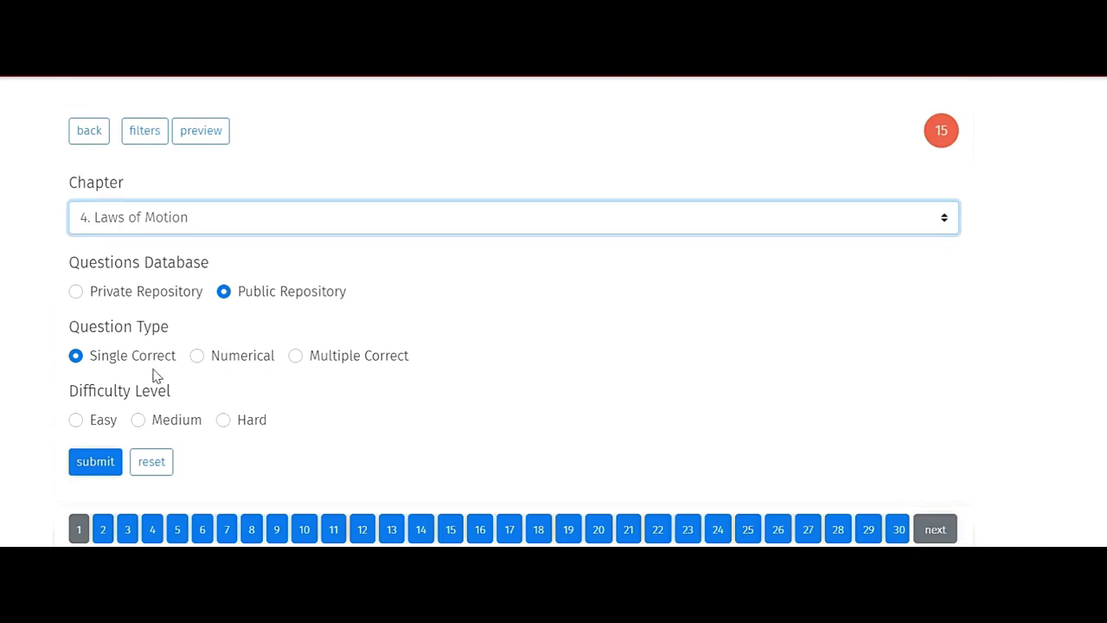
Set the difficulty level filter to Easy and apply the question filters
{"action": "left_click", "coordinate": [76, 421]}
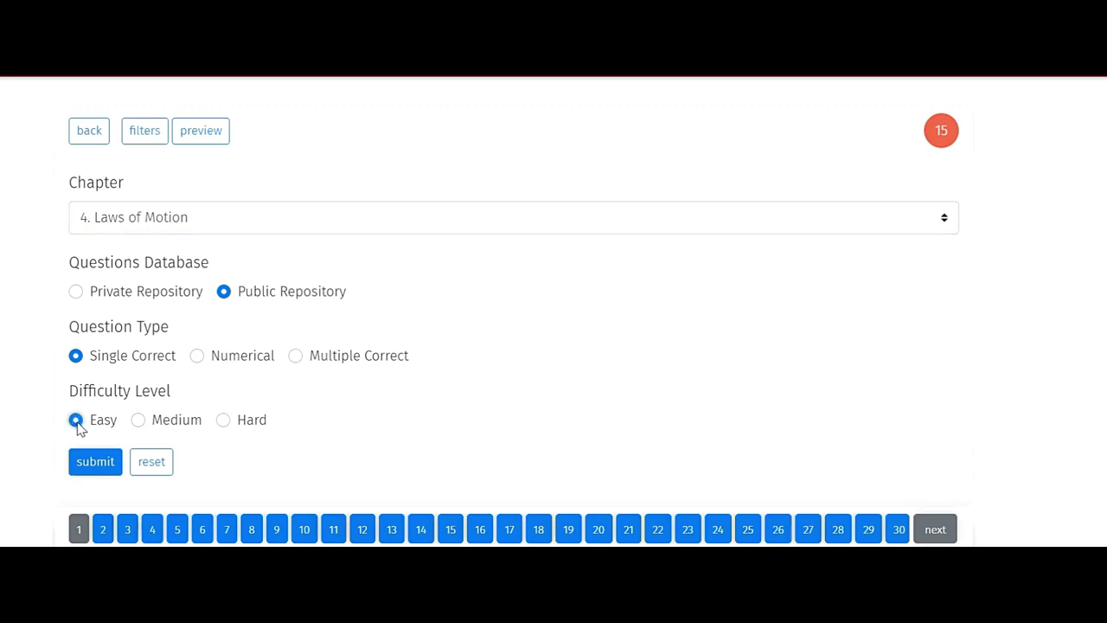
{"action": "left_click", "coordinate": [138, 421]}
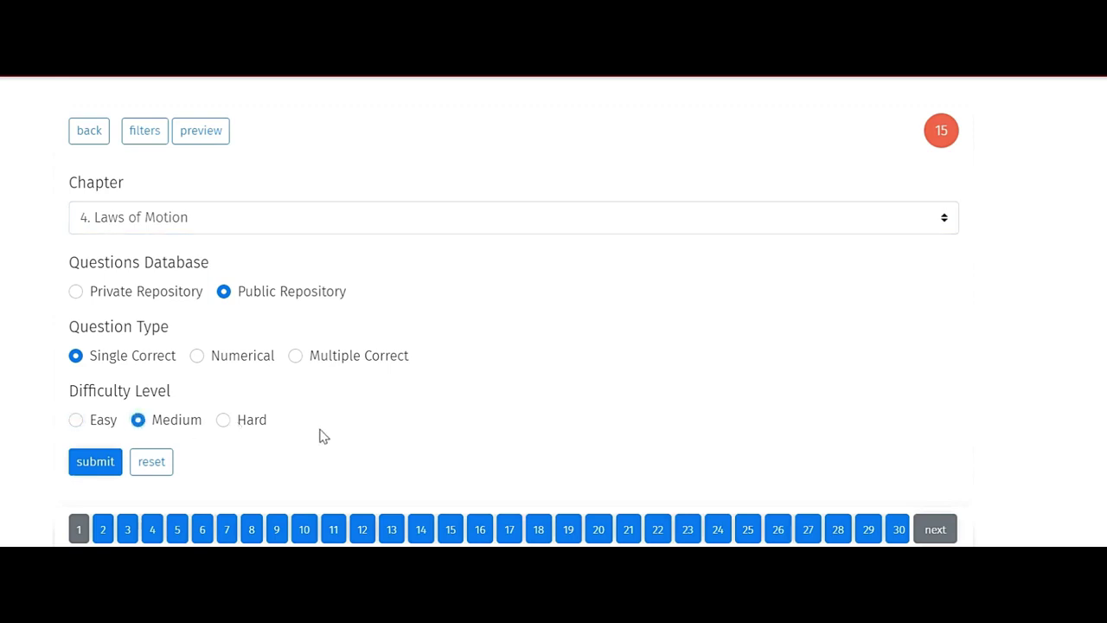
{"action": "left_click", "coordinate": [137, 421]}
{"action": "left_click", "coordinate": [78, 423]}
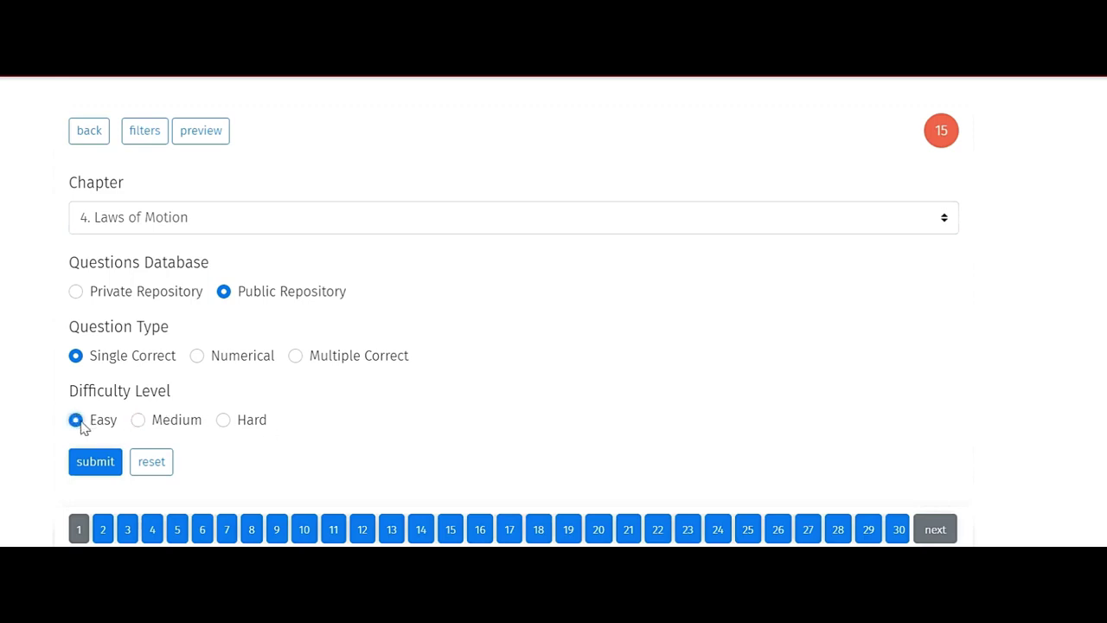
{"action": "left_click", "coordinate": [97, 470]}
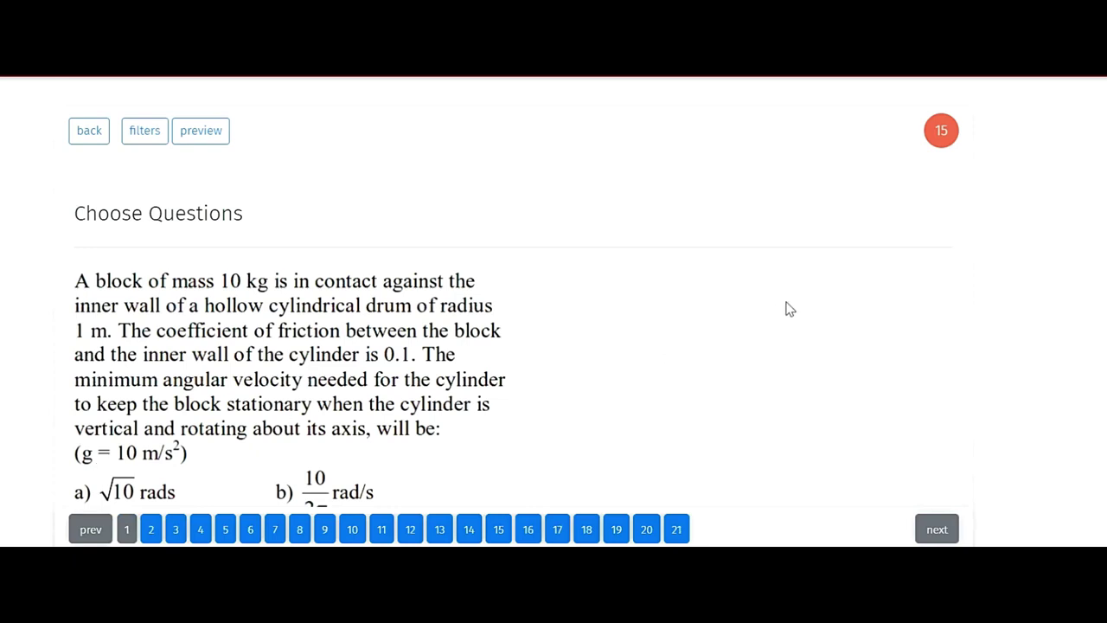
Show the solution of the first listed question, about the block in a cylindrical drum, and read through its working
{"action": "scroll", "coordinate": [790, 309], "scroll_direction": "down", "scroll_amount": 3}
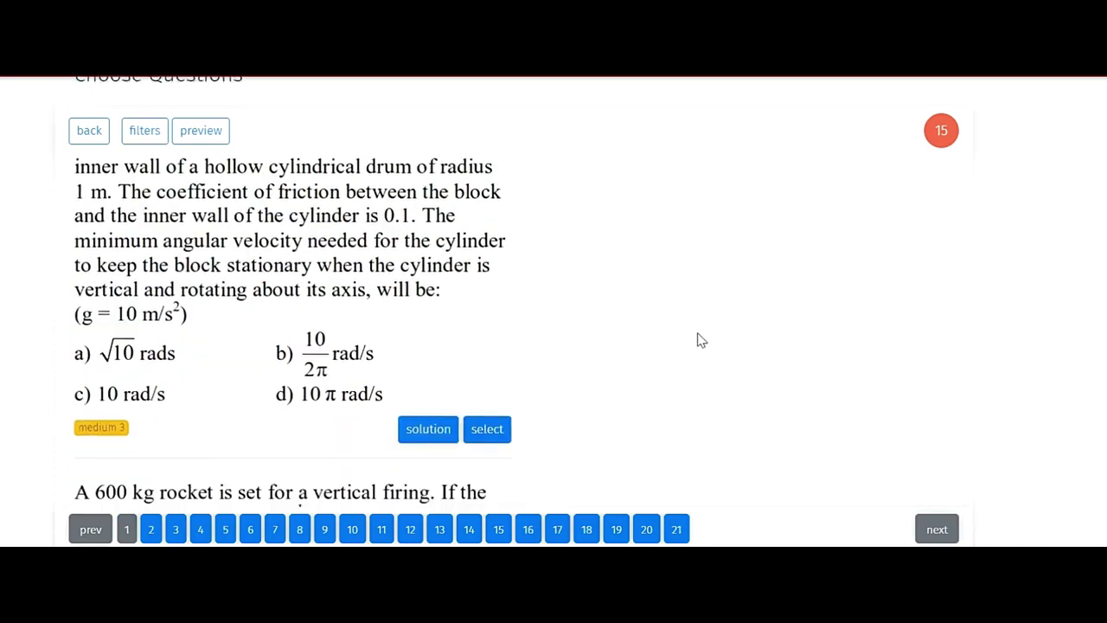
{"action": "double_click", "coordinate": [953, 134]}
{"action": "left_click_drag", "start_coordinate": [953, 133], "coordinate": [813, 229]}
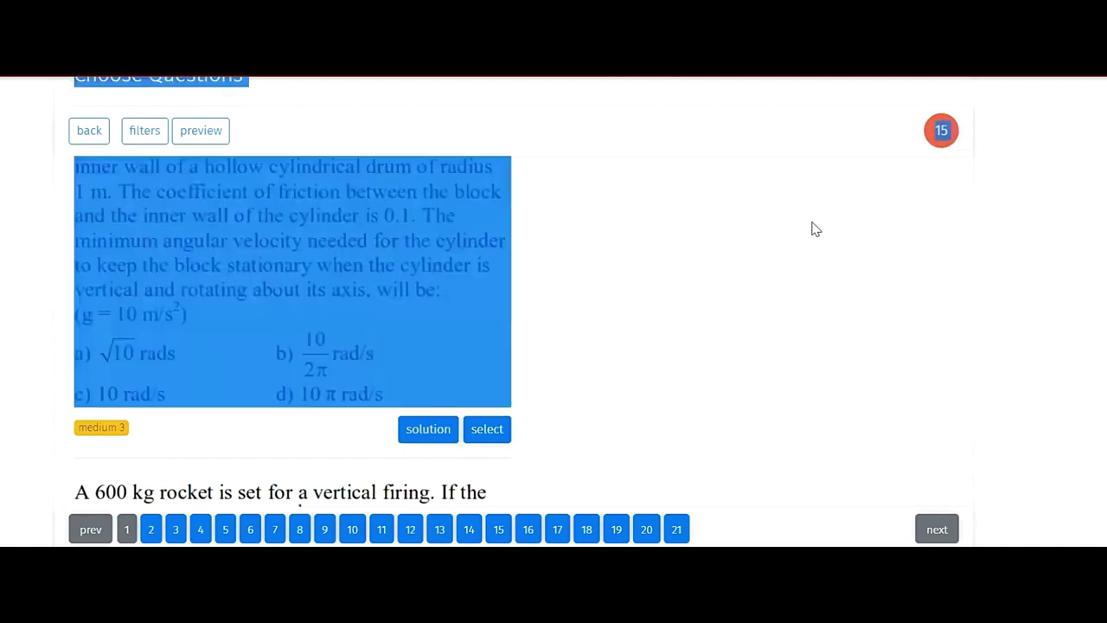
{"action": "left_click", "coordinate": [812, 229]}
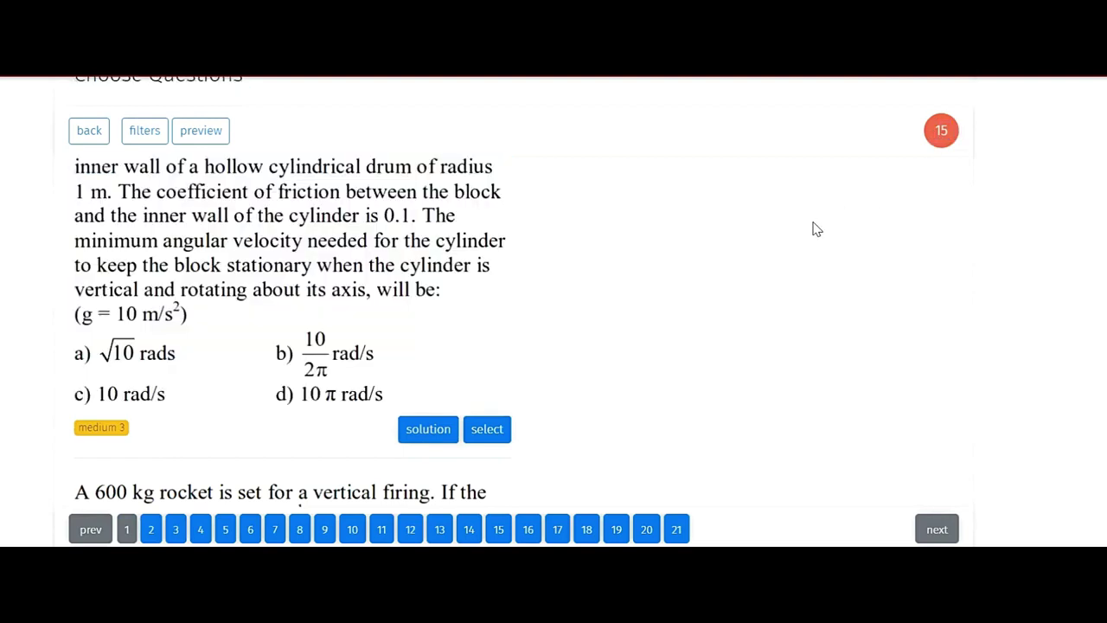
{"action": "left_click", "coordinate": [430, 429]}
{"action": "scroll", "coordinate": [752, 360], "scroll_direction": "down", "scroll_amount": 3}
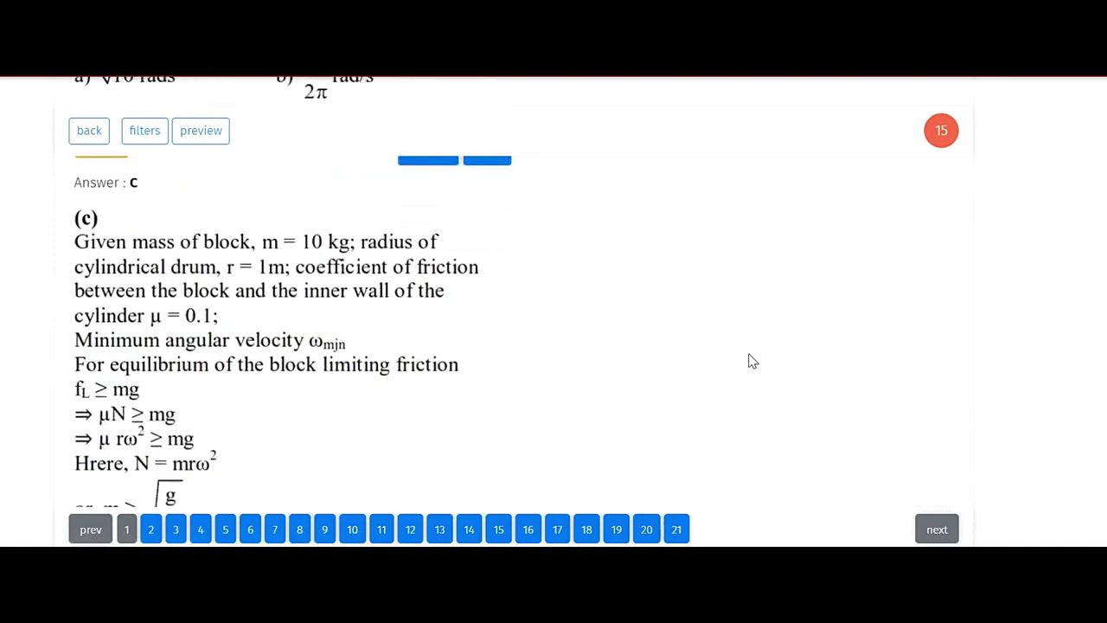
{"action": "scroll", "coordinate": [751, 361], "scroll_direction": "down", "scroll_amount": 3}
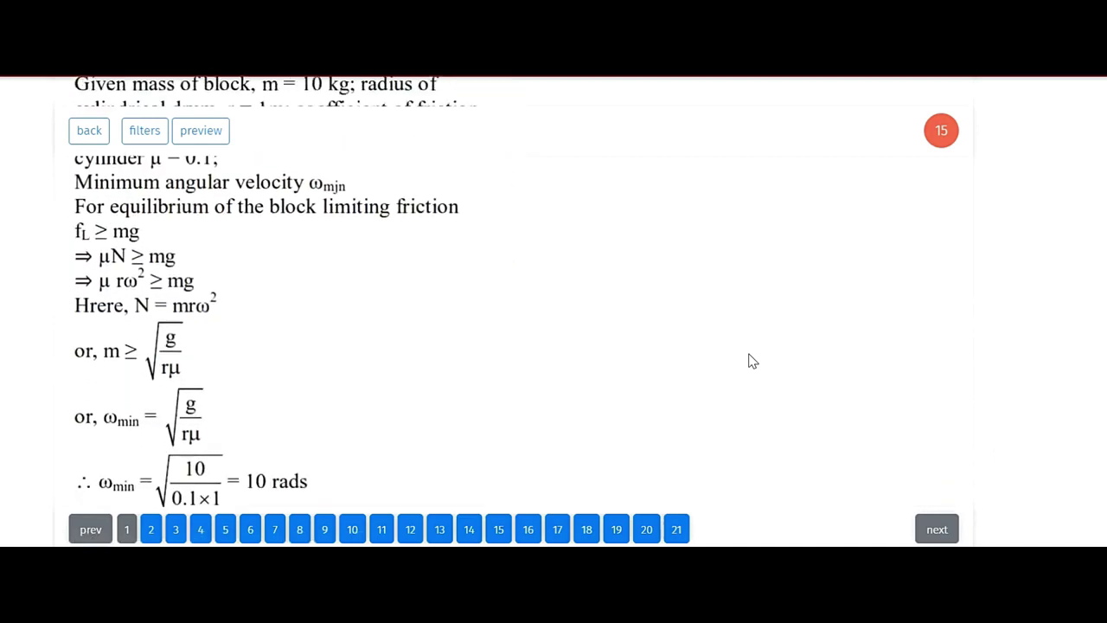
Hide the solution of the block-in-a-cylindrical-drum question and add that question to the Physics section
{"action": "scroll", "coordinate": [751, 361], "scroll_direction": "up", "scroll_amount": 4}
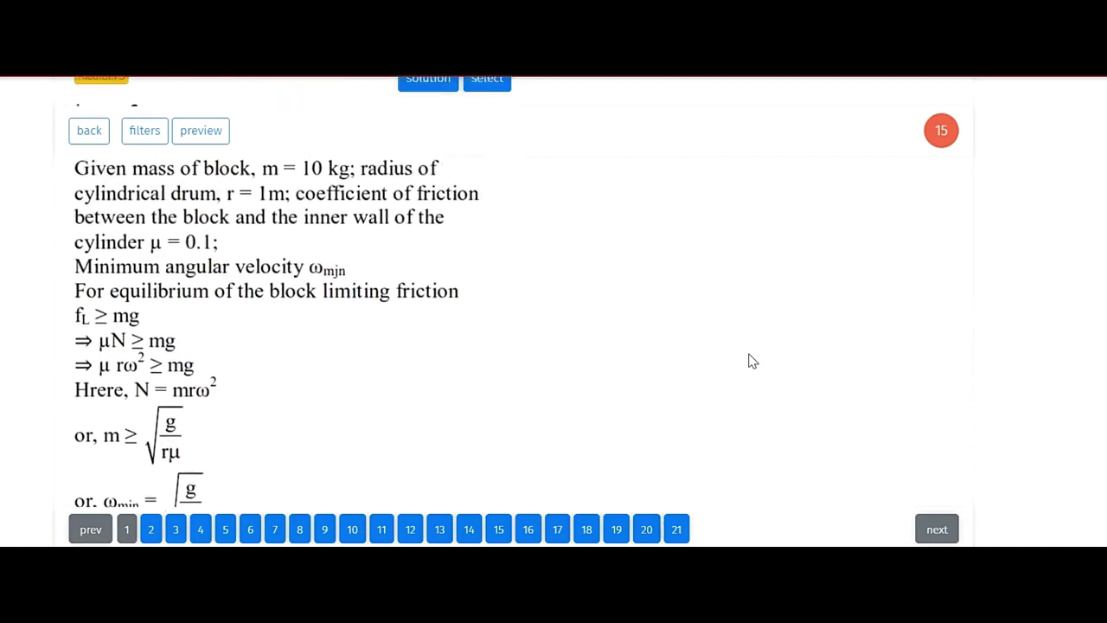
{"action": "scroll", "coordinate": [752, 361], "scroll_direction": "up", "scroll_amount": 1}
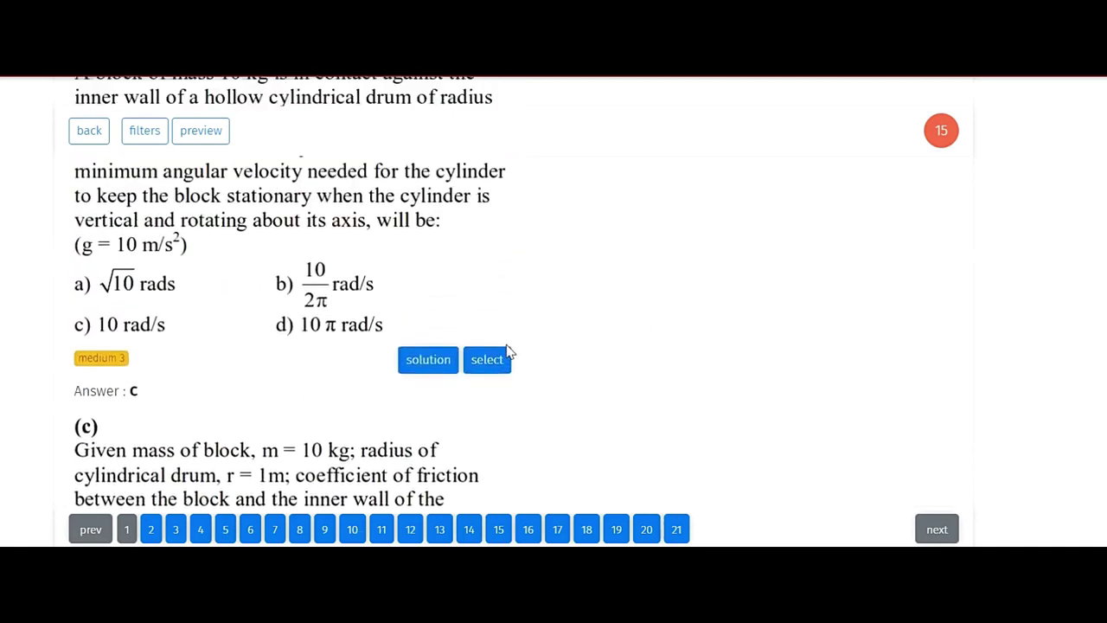
{"action": "left_click", "coordinate": [415, 361]}
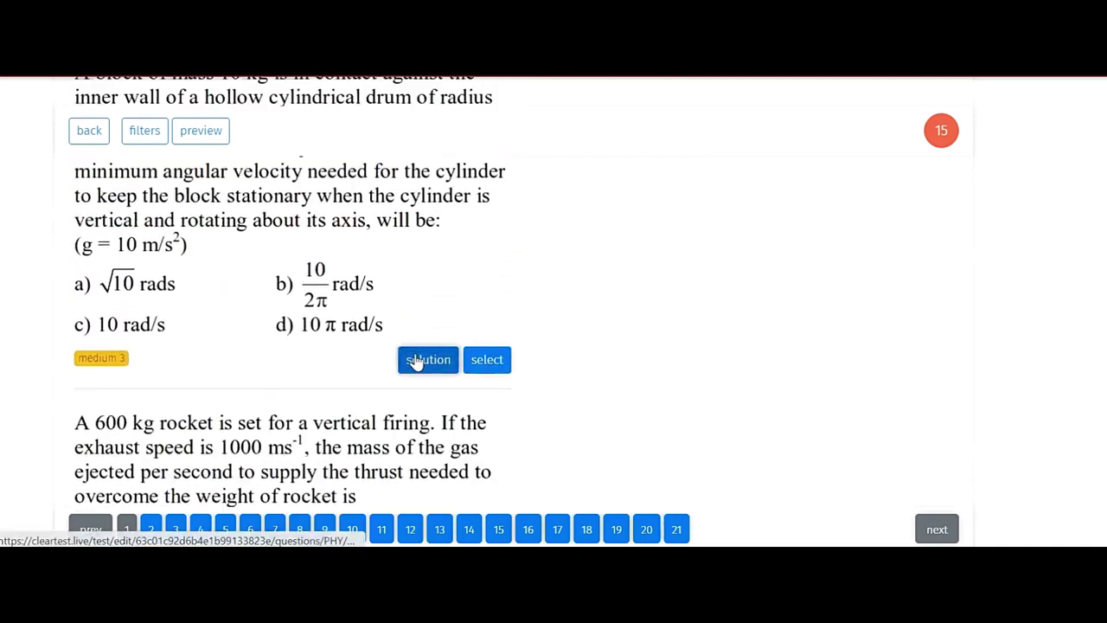
{"action": "left_click", "coordinate": [497, 366]}
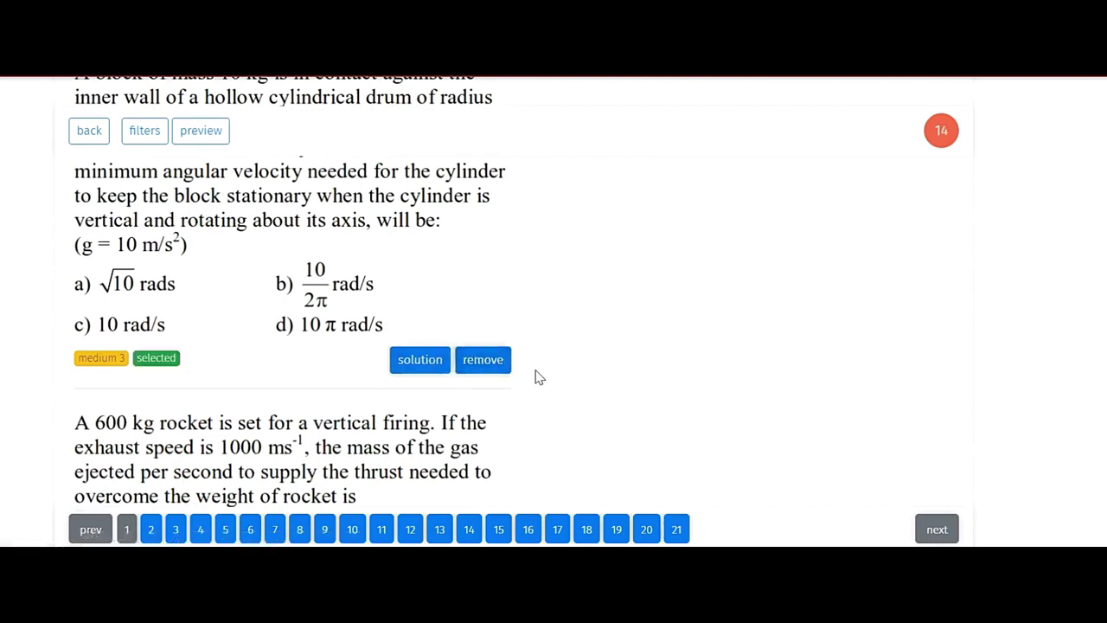
Add the questions about the 600 kg rocket, the descending balloon and the bullet fired from a gun to the Physics section
{"action": "scroll", "coordinate": [536, 375], "scroll_direction": "down", "scroll_amount": 2}
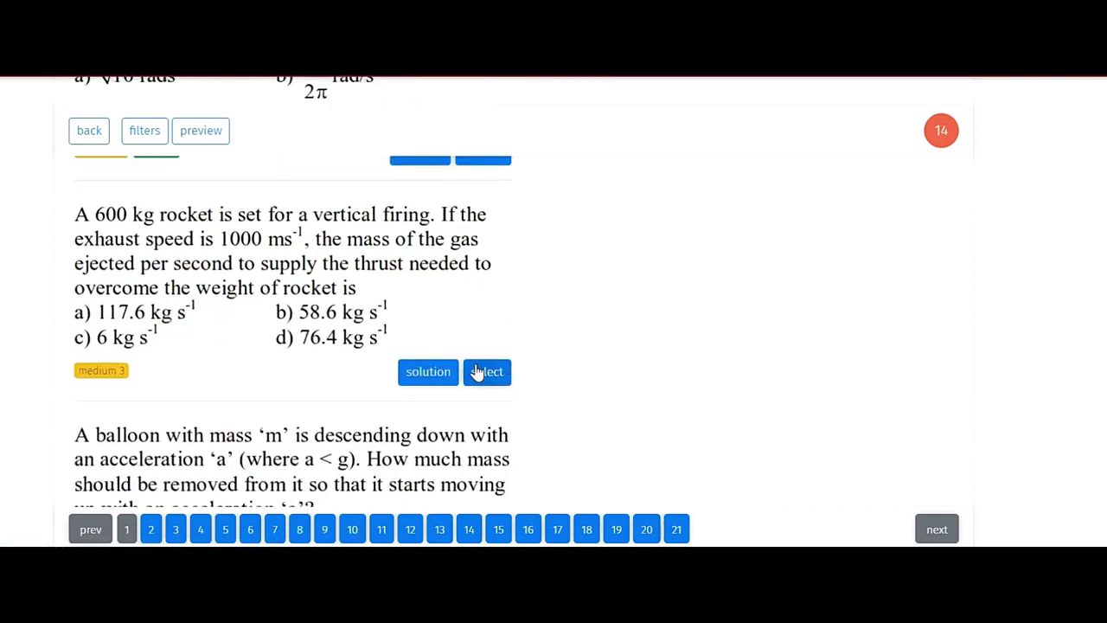
{"action": "left_click", "coordinate": [478, 371]}
{"action": "scroll", "coordinate": [475, 372], "scroll_direction": "down", "scroll_amount": 3}
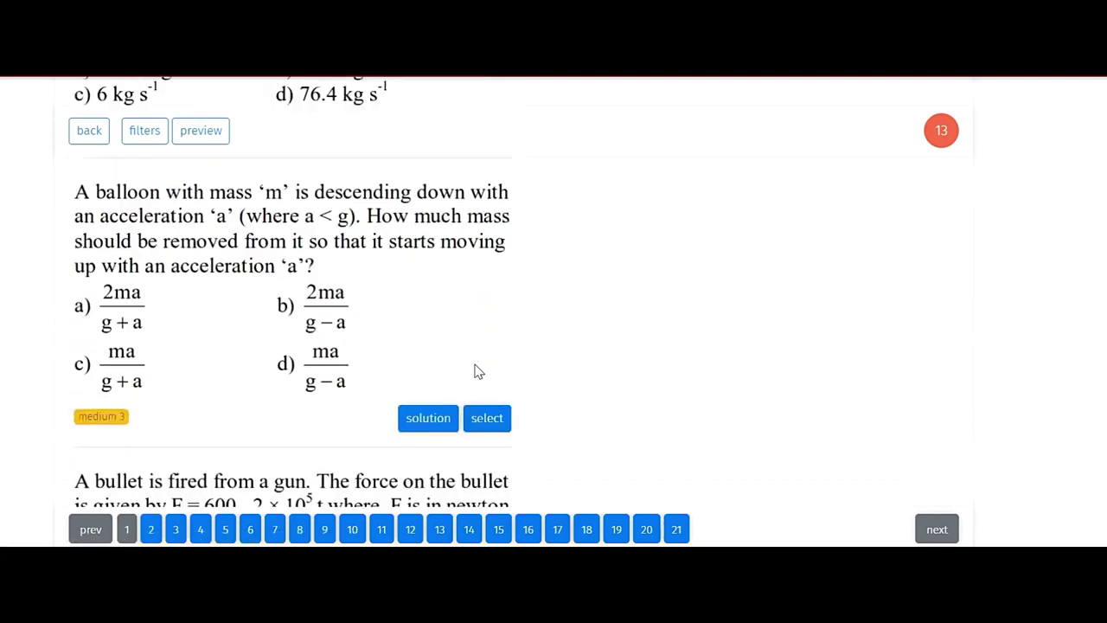
{"action": "left_click", "coordinate": [490, 418]}
{"action": "scroll", "coordinate": [495, 421], "scroll_direction": "down", "scroll_amount": 1}
{"action": "scroll", "coordinate": [495, 422], "scroll_direction": "down", "scroll_amount": 3}
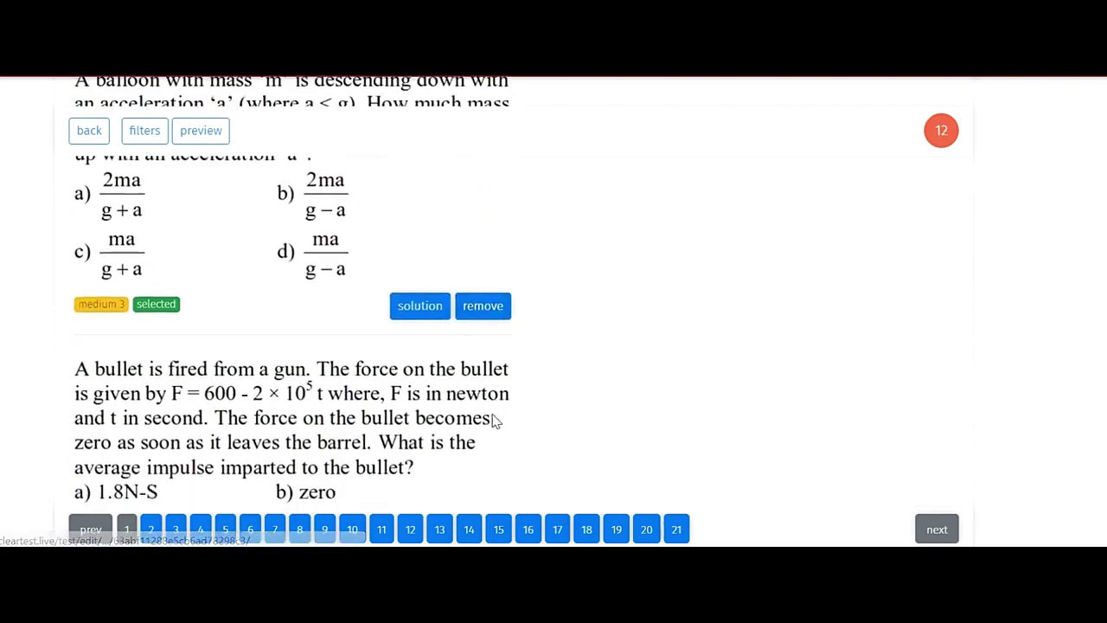
{"action": "left_click", "coordinate": [489, 381]}
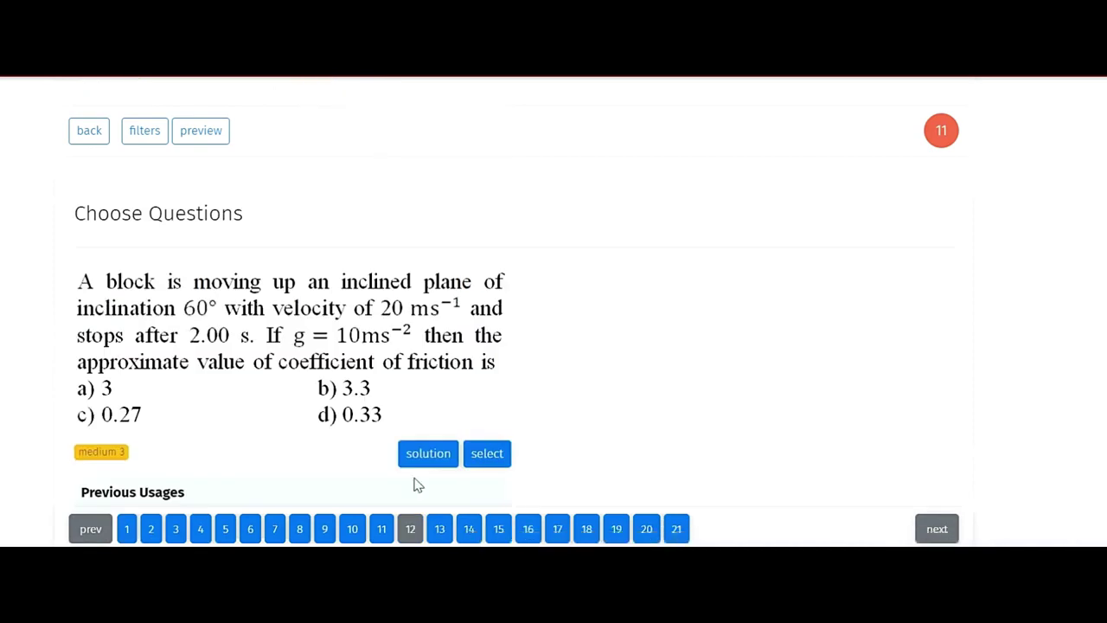
From results page 12, add the questions about the block on the 60° incline, the 5000 kg rocket and the 1.5 kg ball
{"action": "left_click", "coordinate": [486, 453]}
{"action": "scroll", "coordinate": [486, 453], "scroll_direction": "down", "scroll_amount": 2}
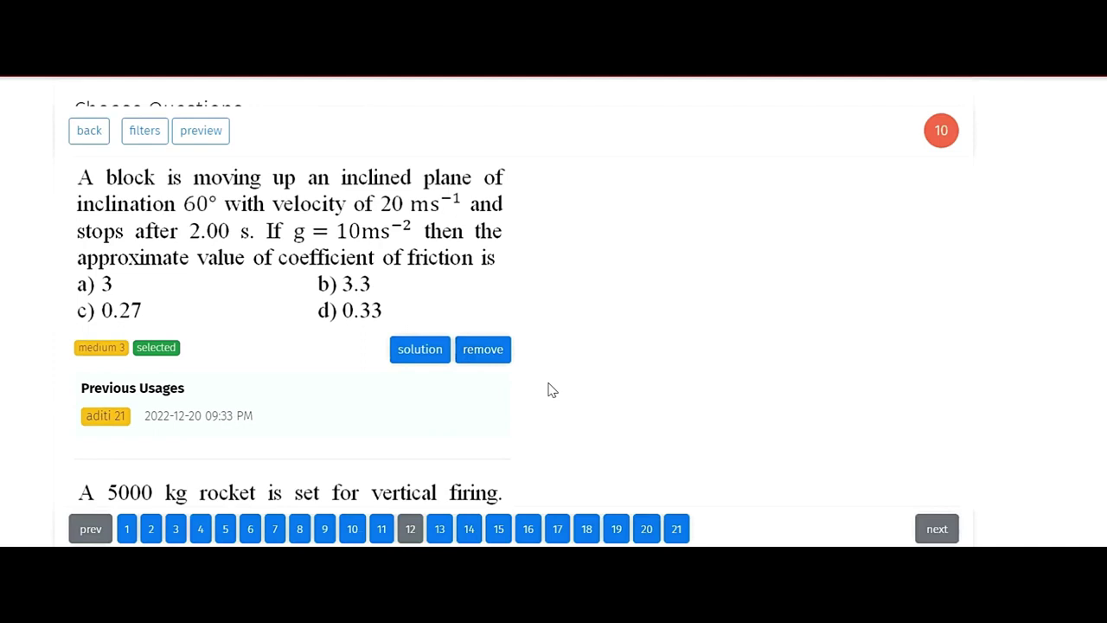
{"action": "scroll", "coordinate": [551, 389], "scroll_direction": "down", "scroll_amount": 2}
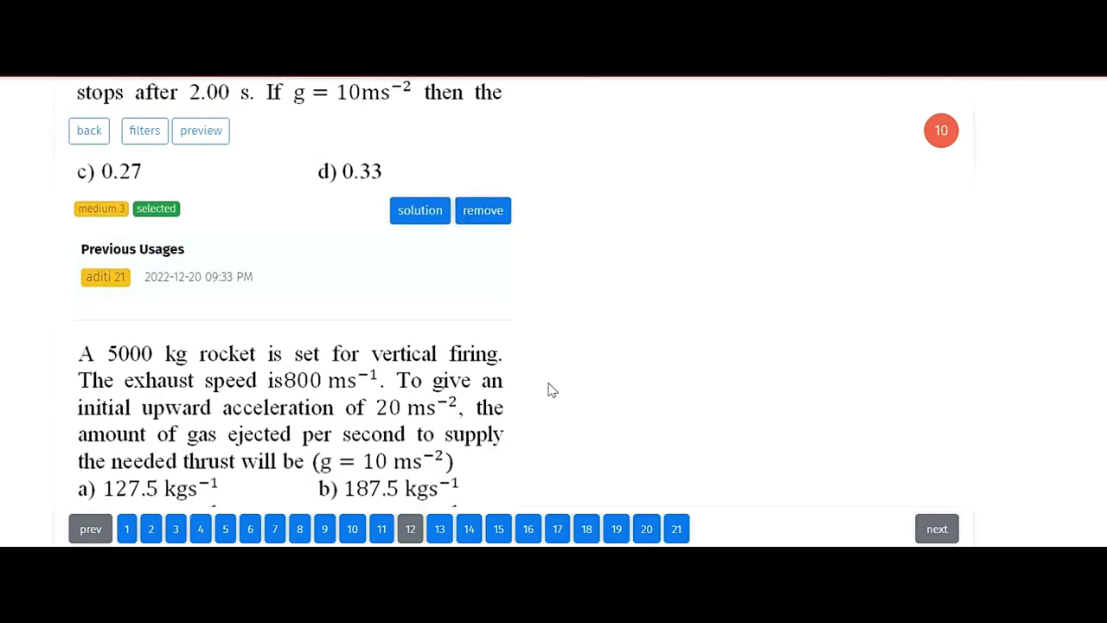
{"action": "scroll", "coordinate": [551, 389], "scroll_direction": "down", "scroll_amount": 2}
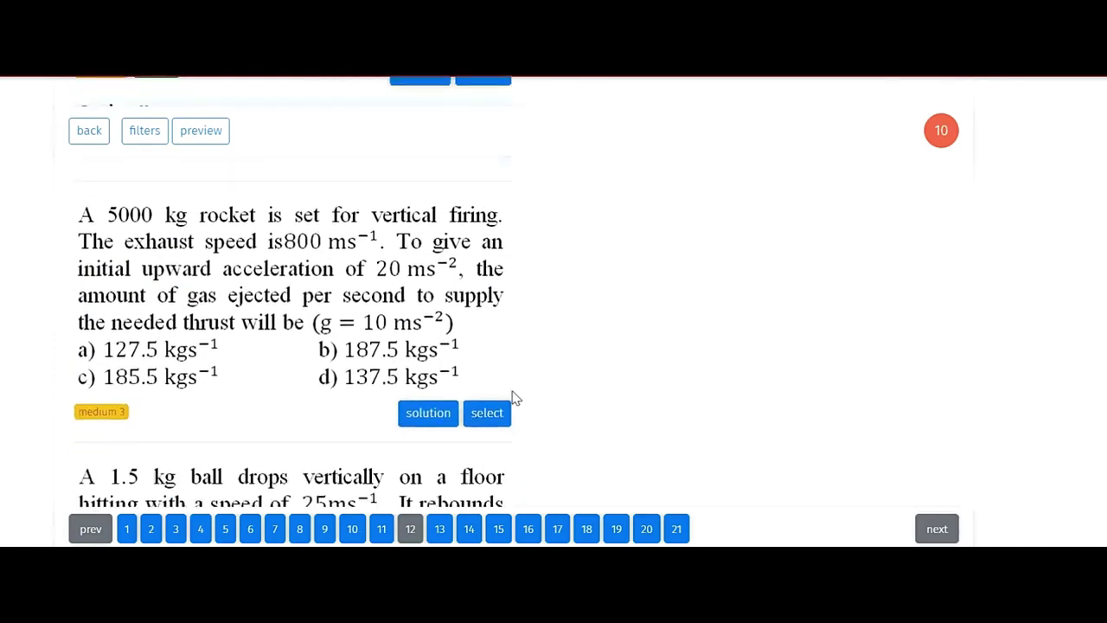
{"action": "left_click", "coordinate": [489, 412]}
{"action": "scroll", "coordinate": [494, 417], "scroll_direction": "down", "scroll_amount": 1}
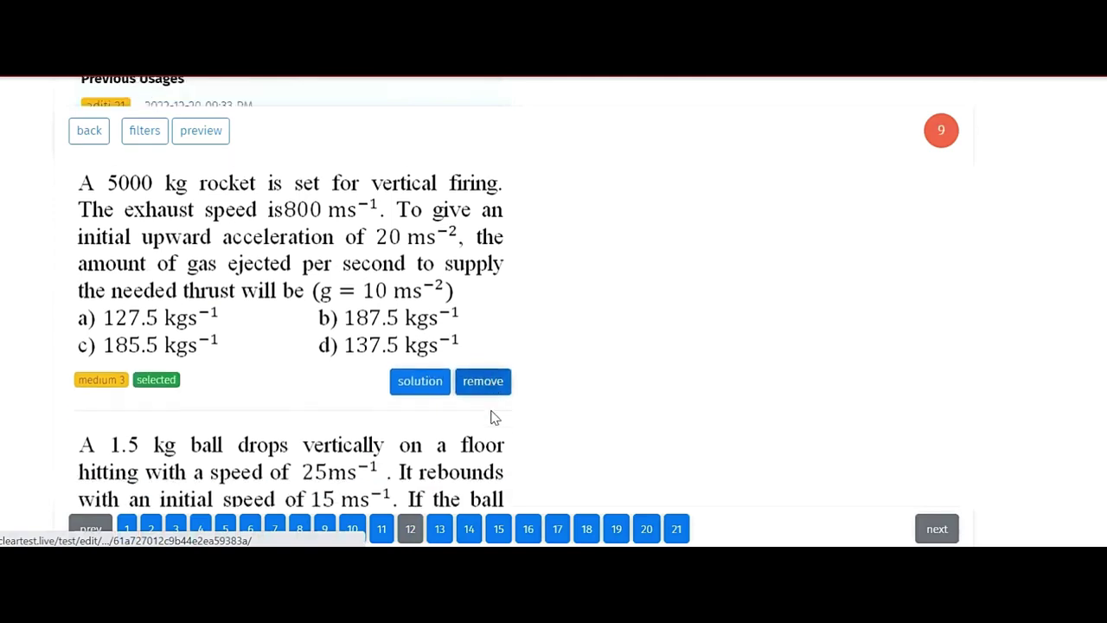
{"action": "scroll", "coordinate": [493, 417], "scroll_direction": "down", "scroll_amount": 3}
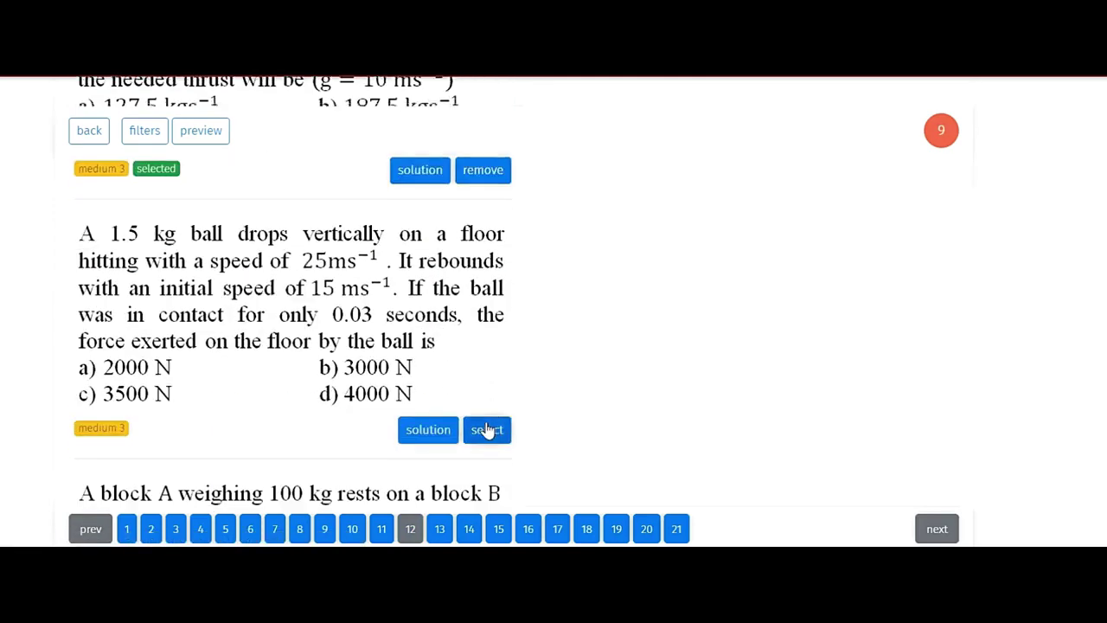
{"action": "left_click", "coordinate": [487, 429]}
Add the questions about block A resting on block B and the man sliding down a rope to the Physics section
{"action": "scroll", "coordinate": [487, 429], "scroll_direction": "down", "scroll_amount": 5}
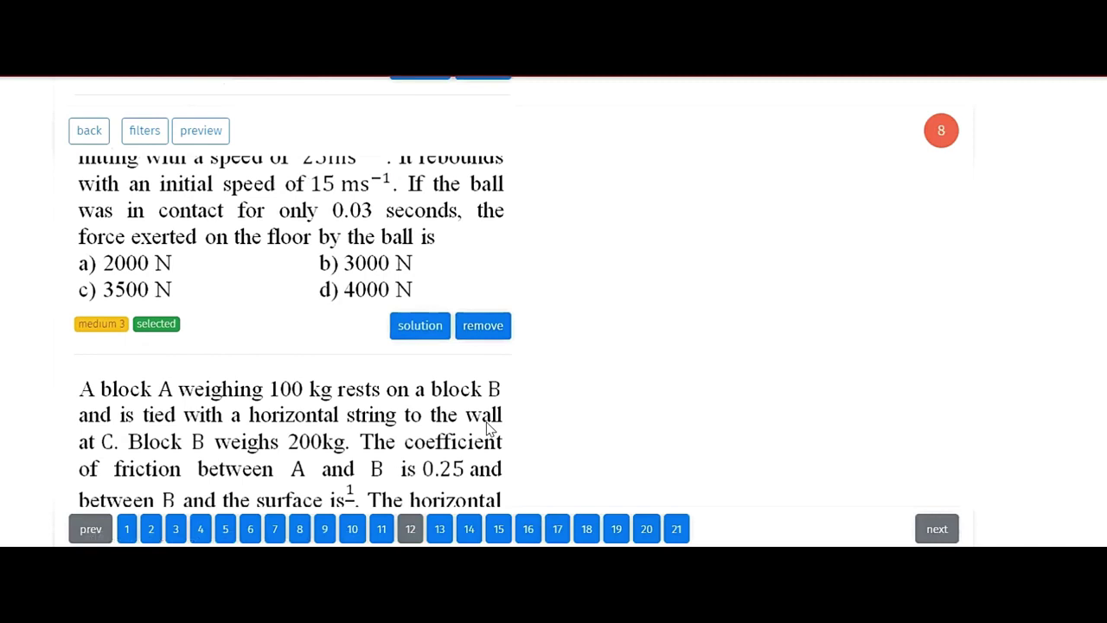
{"action": "scroll", "coordinate": [489, 429], "scroll_direction": "down", "scroll_amount": 3}
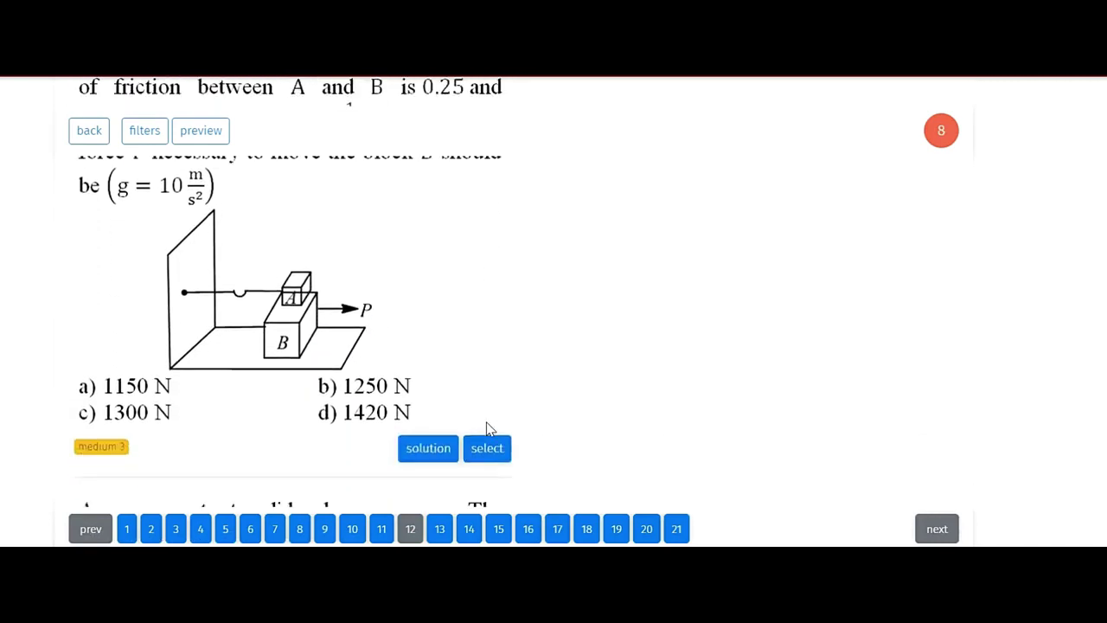
{"action": "left_click", "coordinate": [489, 413]}
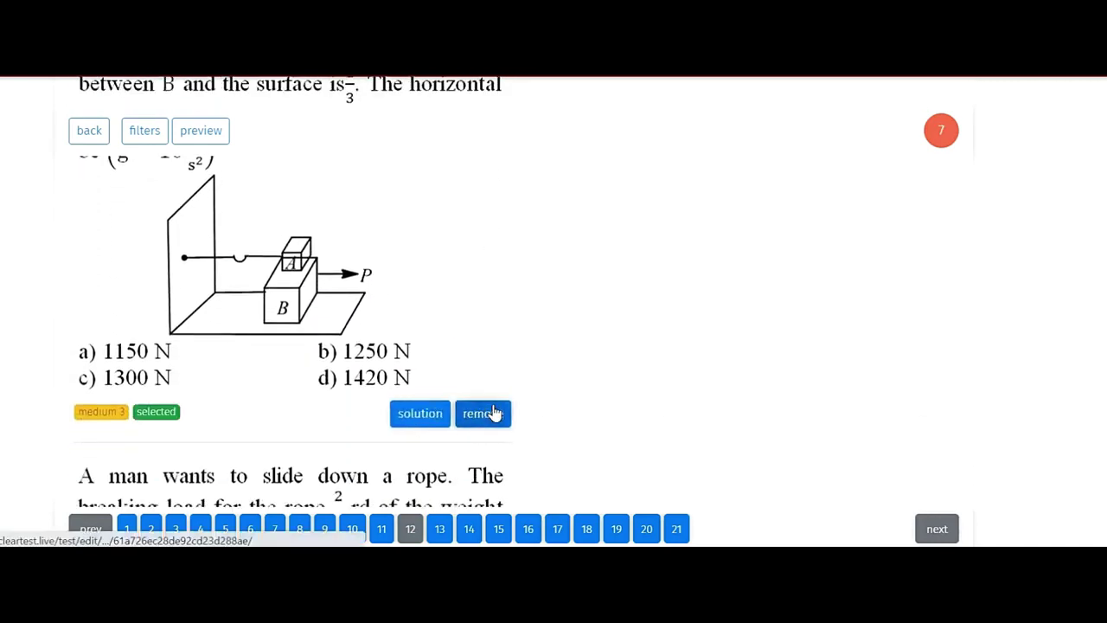
{"action": "scroll", "coordinate": [493, 411], "scroll_direction": "down", "scroll_amount": 2}
{"action": "scroll", "coordinate": [496, 408], "scroll_direction": "down", "scroll_amount": 2}
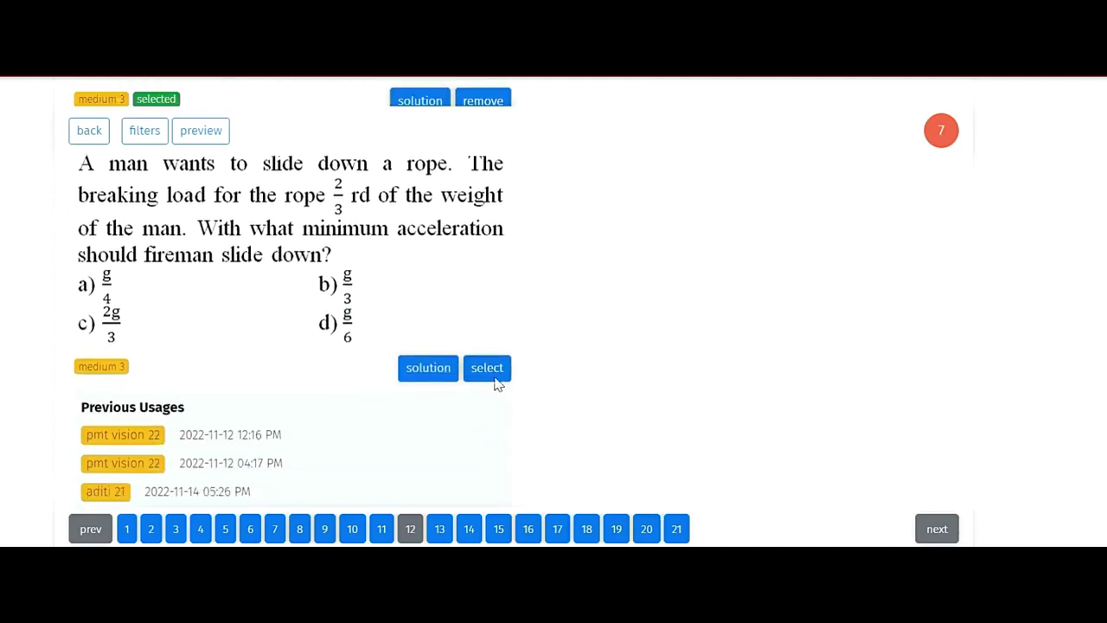
{"action": "left_click", "coordinate": [494, 372]}
Add the questions about the acceleration of the 500 g block and the shell fired from a cannon to the Physics section
{"action": "scroll", "coordinate": [496, 379], "scroll_direction": "down", "scroll_amount": 4}
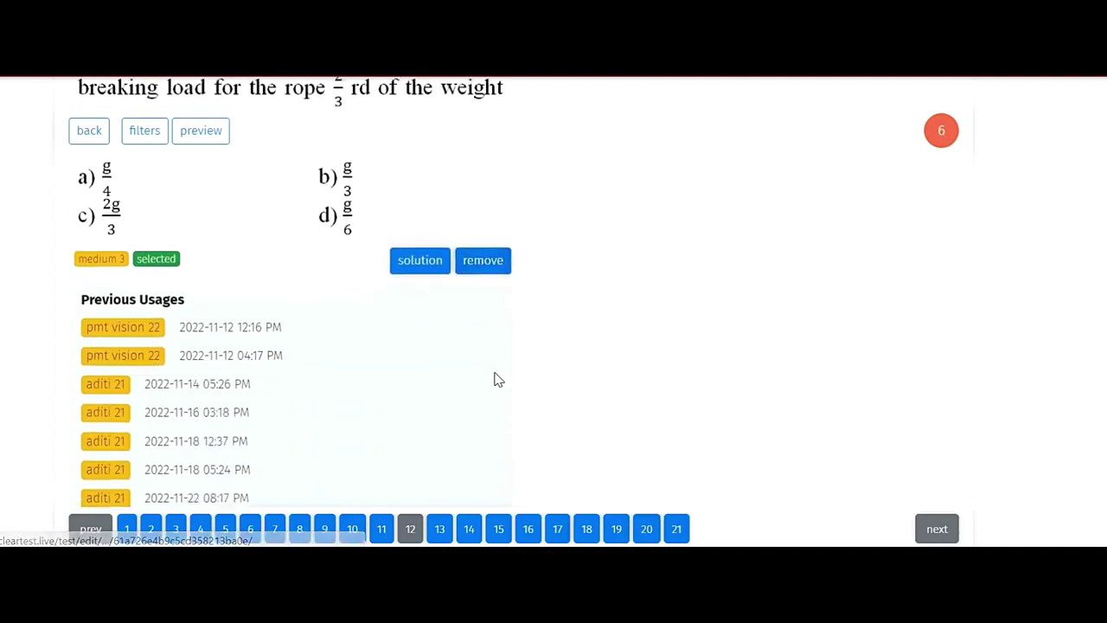
{"action": "scroll", "coordinate": [496, 379], "scroll_direction": "down", "scroll_amount": 4}
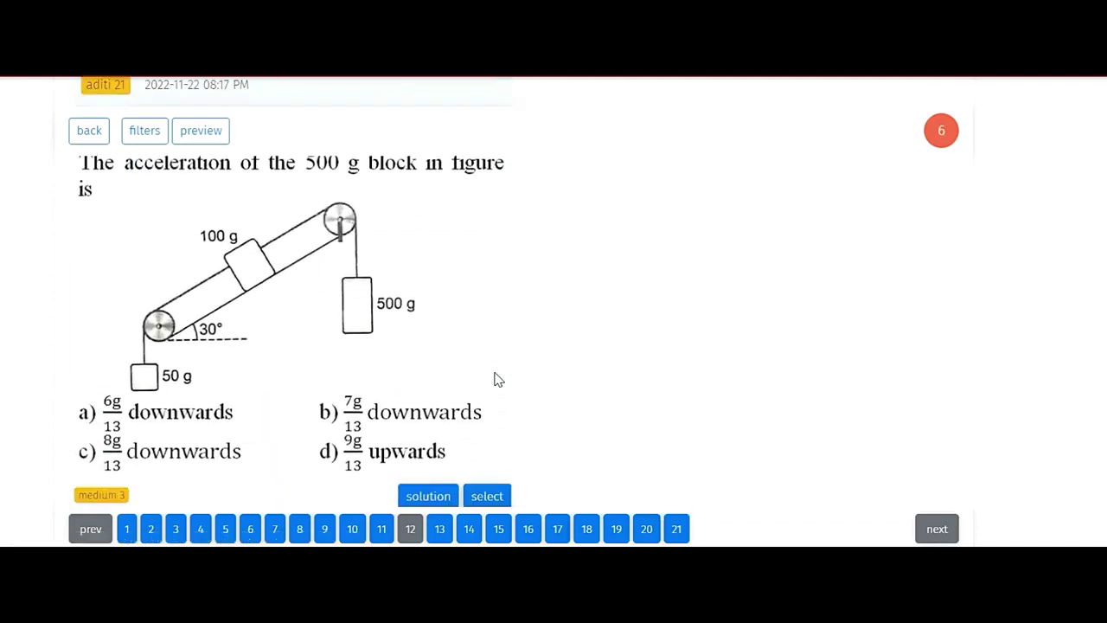
{"action": "left_click", "coordinate": [487, 396]}
{"action": "scroll", "coordinate": [486, 395], "scroll_direction": "down", "scroll_amount": 5}
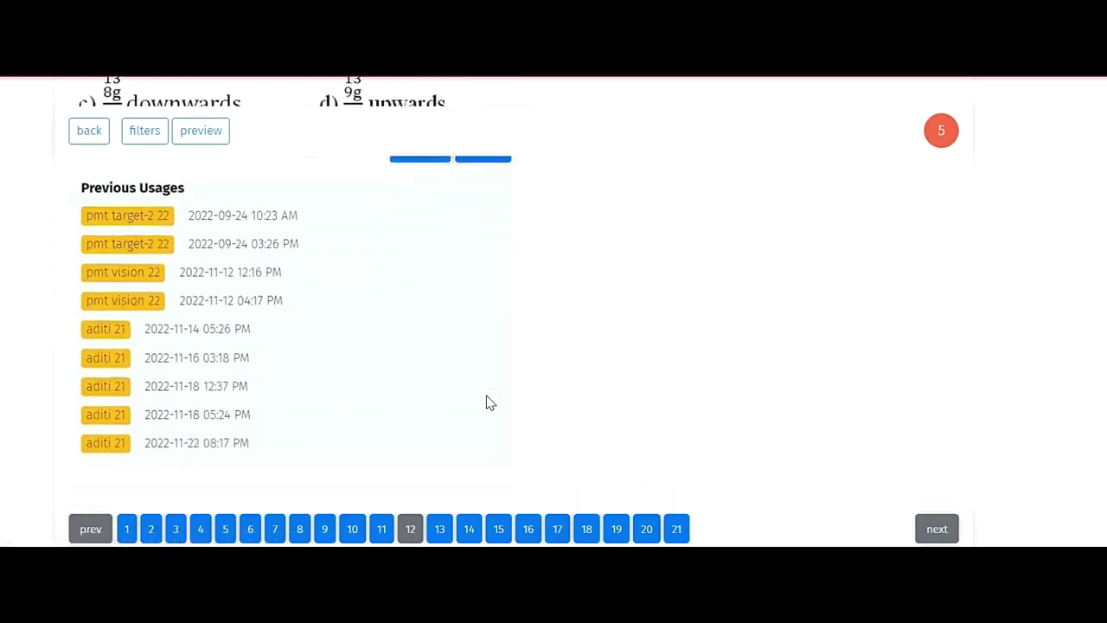
{"action": "scroll", "coordinate": [489, 401], "scroll_direction": "down", "scroll_amount": 2}
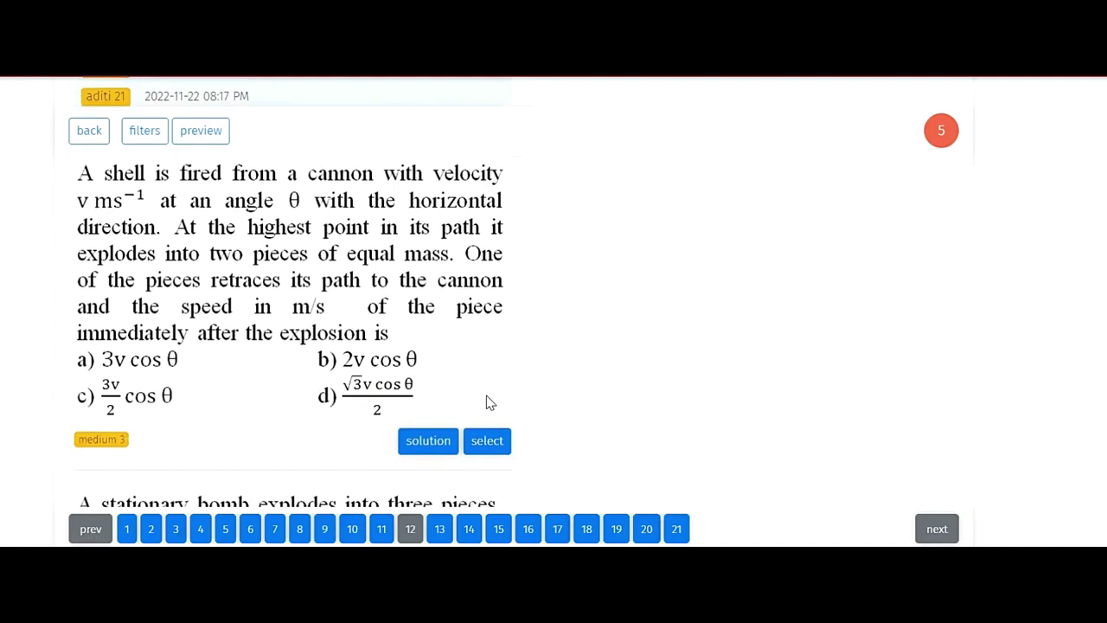
{"action": "left_click", "coordinate": [484, 442]}
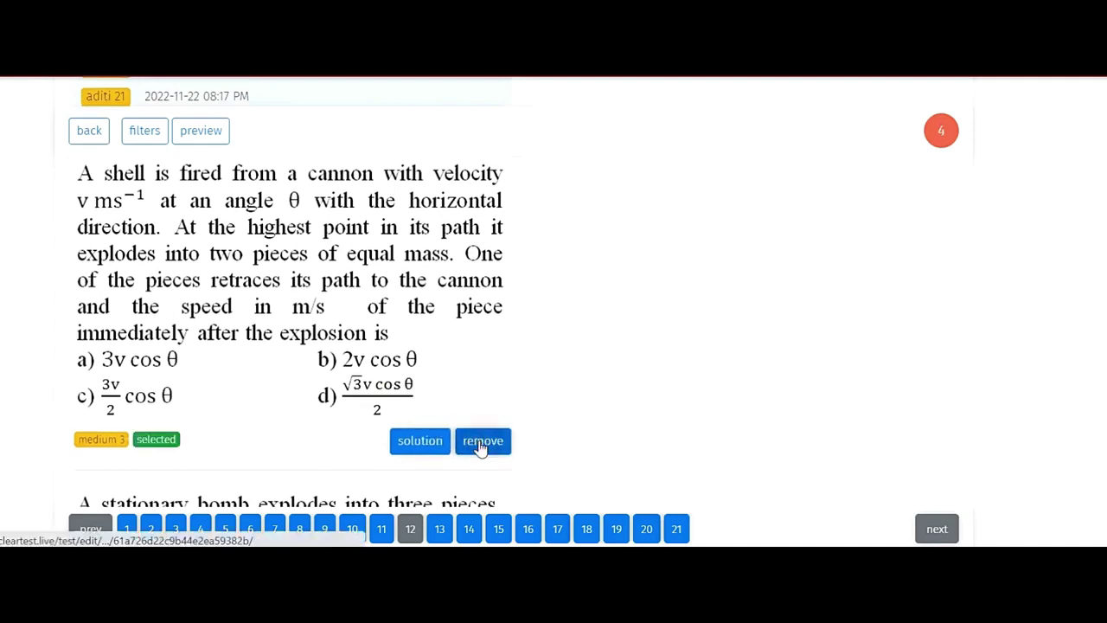
Add the questions about the stationary bomb exploding and the 100 g object rebounding at 60° to the Physics section
{"action": "scroll", "coordinate": [481, 446], "scroll_direction": "down", "scroll_amount": 3}
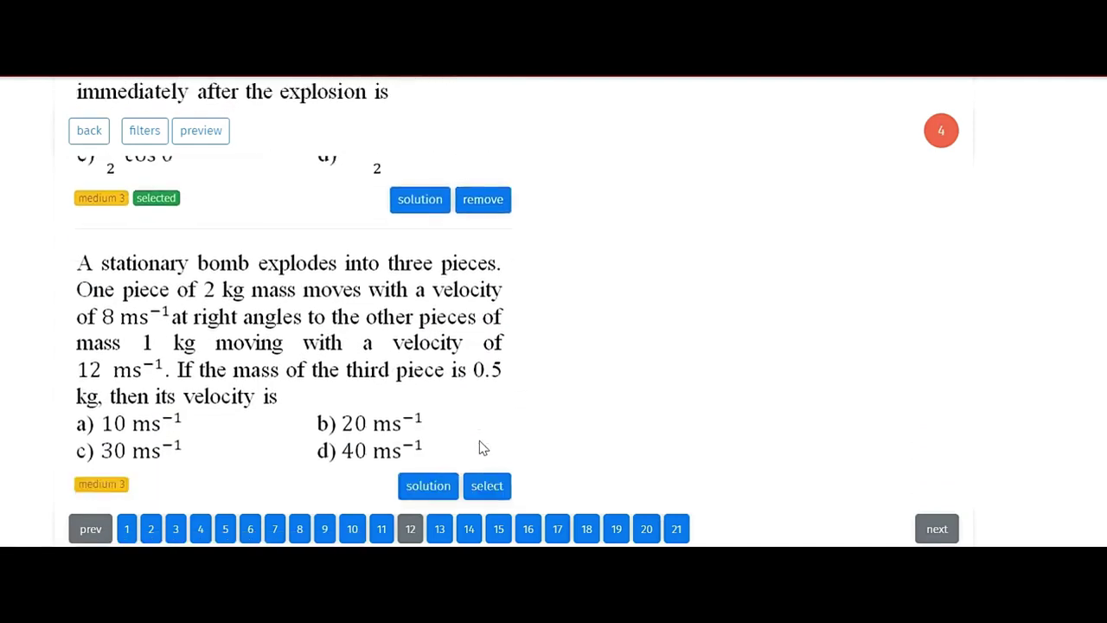
{"action": "left_click", "coordinate": [481, 447]}
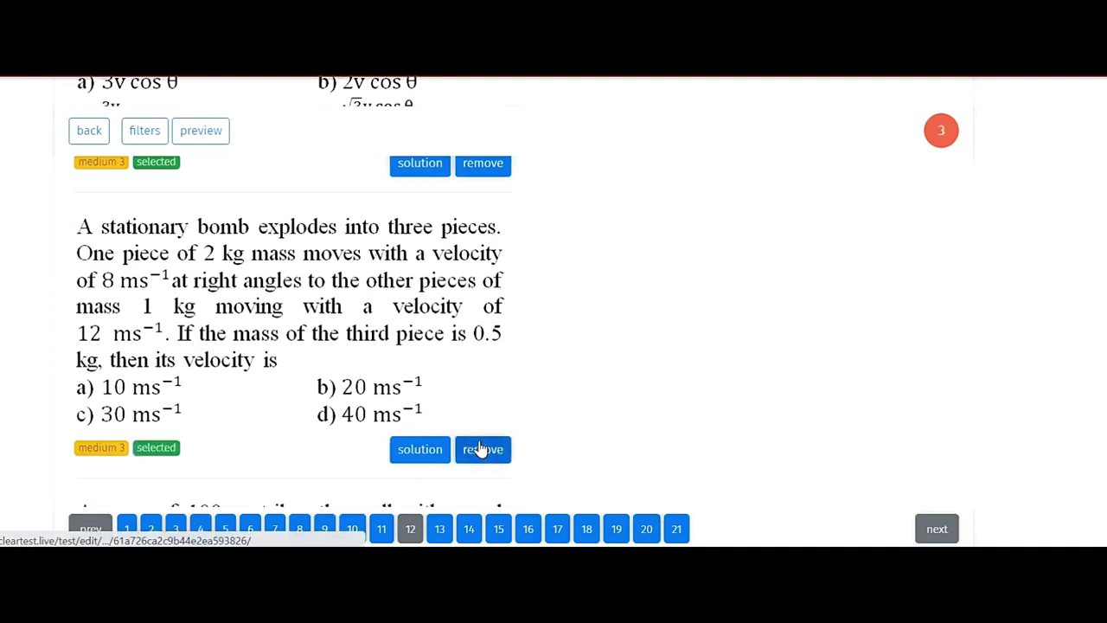
{"action": "scroll", "coordinate": [481, 448], "scroll_direction": "down", "scroll_amount": 3}
{"action": "scroll", "coordinate": [481, 446], "scroll_direction": "down", "scroll_amount": 1}
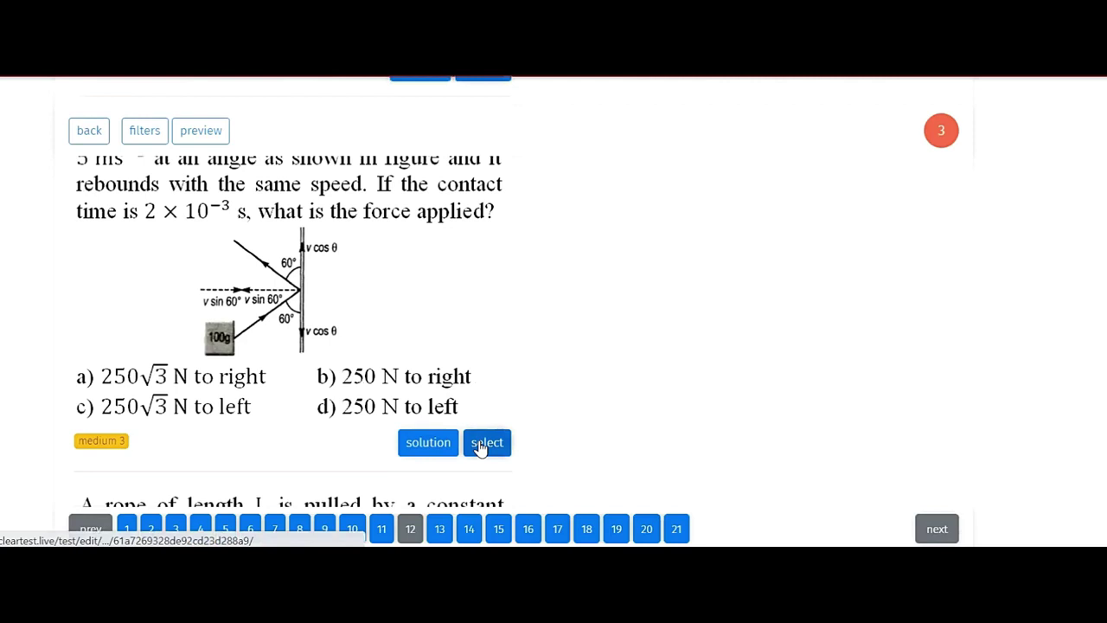
{"action": "left_click", "coordinate": [482, 445]}
Complete the Physics selection with the questions about the rope of length L and the 20 kg box pulled across the floor
{"action": "scroll", "coordinate": [482, 447], "scroll_direction": "down", "scroll_amount": 3}
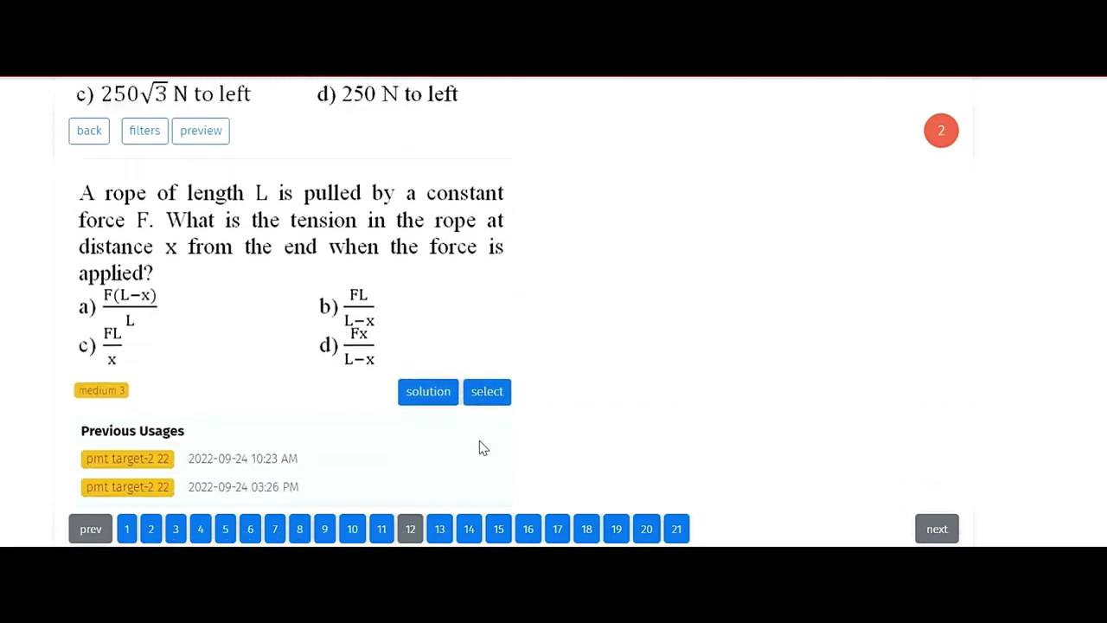
{"action": "left_click", "coordinate": [499, 391]}
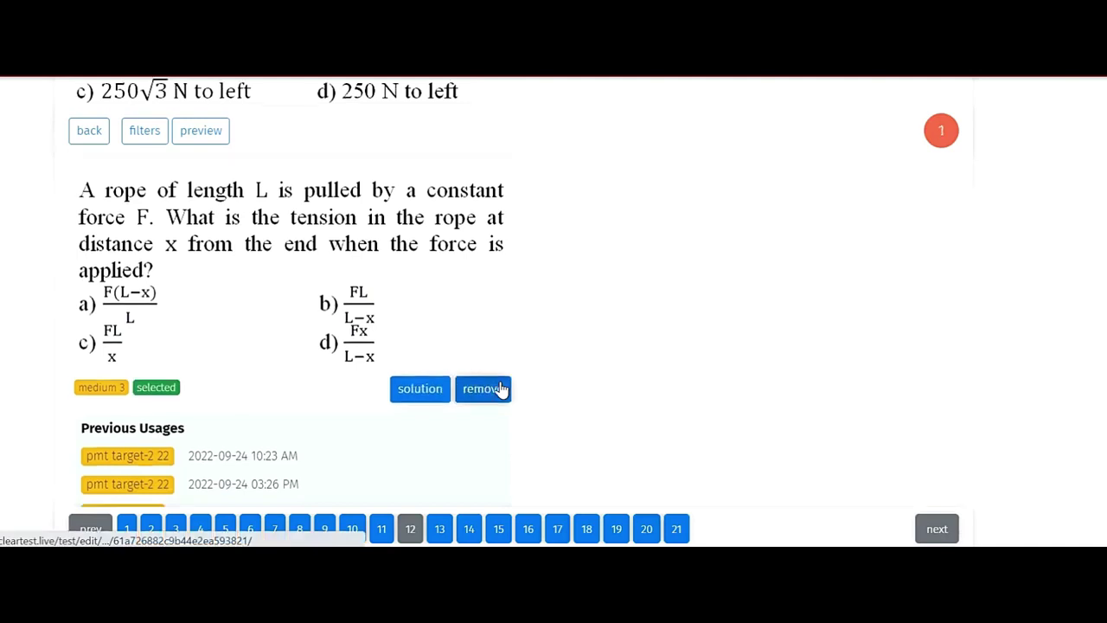
{"action": "scroll", "coordinate": [500, 390], "scroll_direction": "down", "scroll_amount": 2}
{"action": "scroll", "coordinate": [503, 388], "scroll_direction": "down", "scroll_amount": 2}
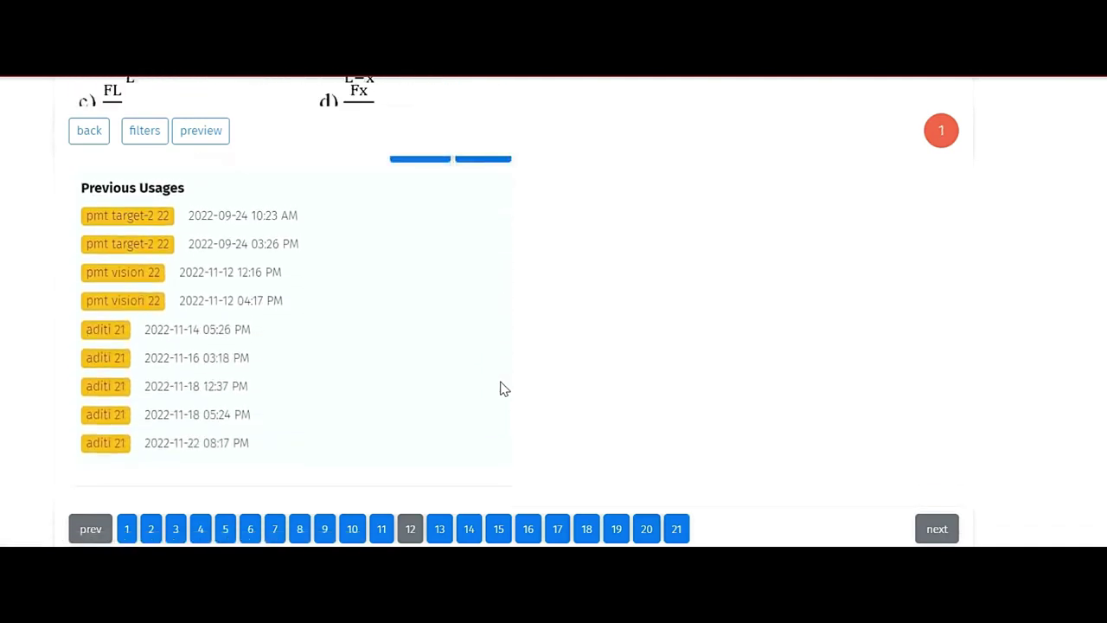
{"action": "scroll", "coordinate": [503, 388], "scroll_direction": "down", "scroll_amount": 2}
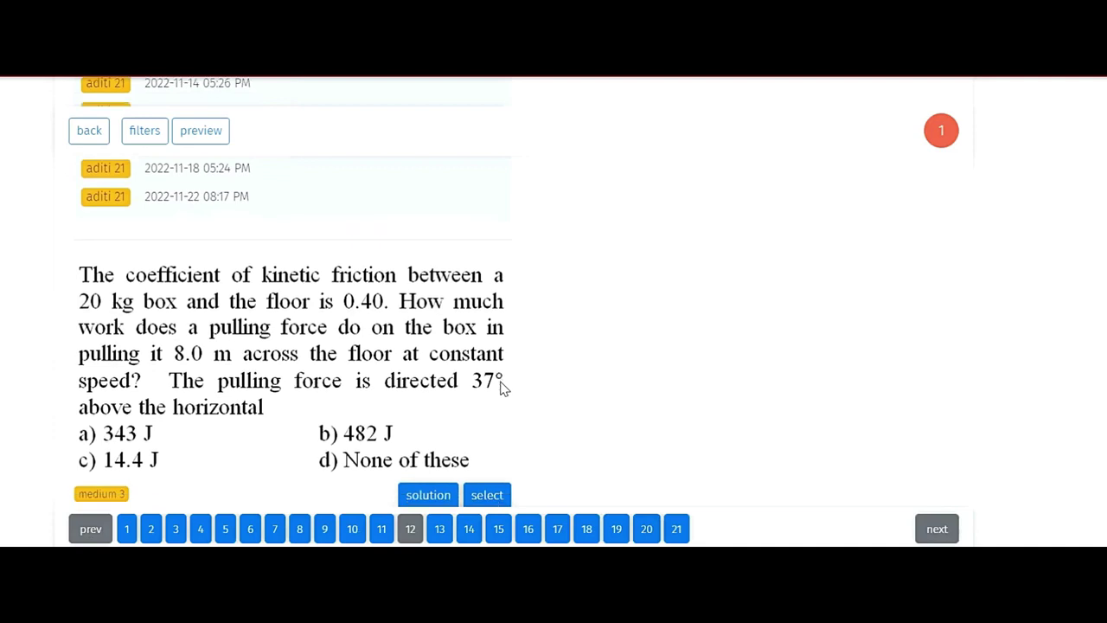
{"action": "left_click", "coordinate": [487, 394]}
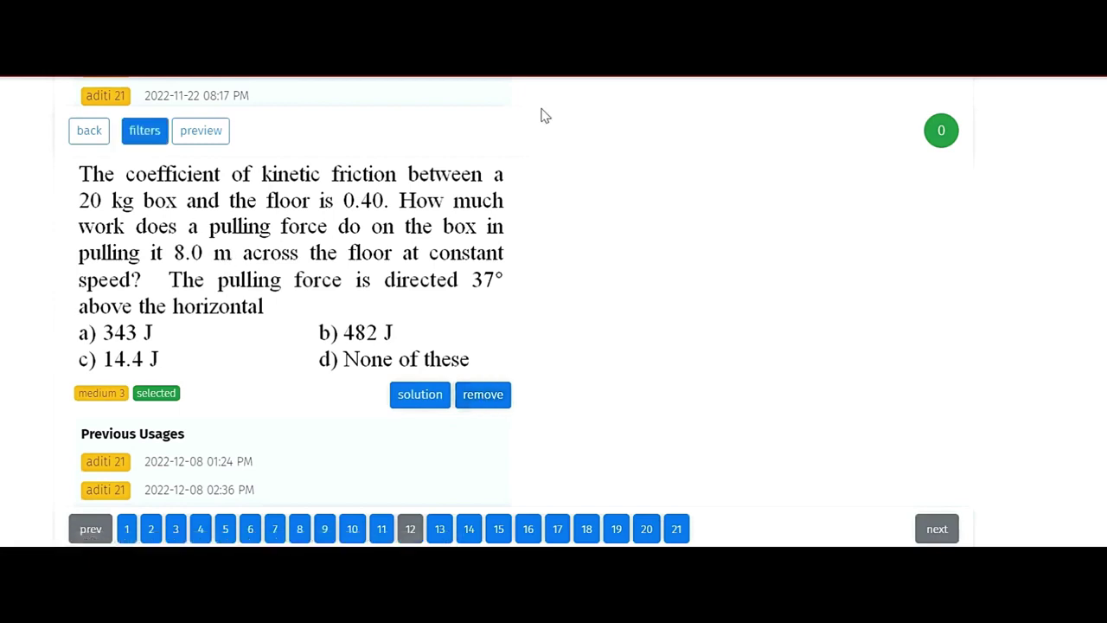
Leave the Physics question selection and return to the overview of the demo test
{"action": "double_click", "coordinate": [958, 135]}
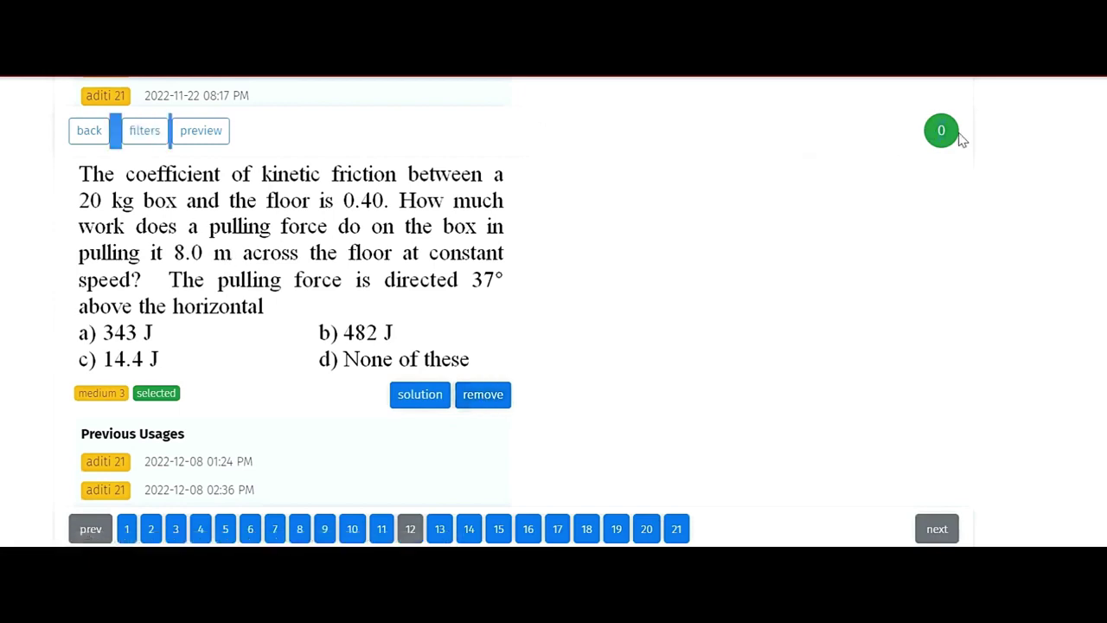
{"action": "left_click", "coordinate": [308, 126]}
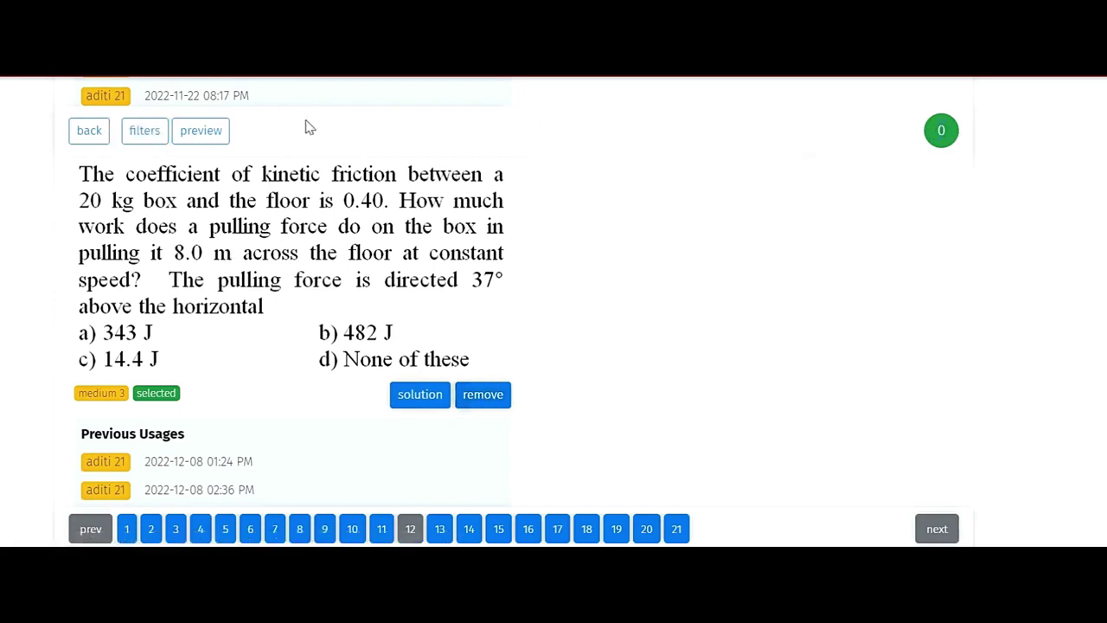
{"action": "left_click", "coordinate": [90, 135]}
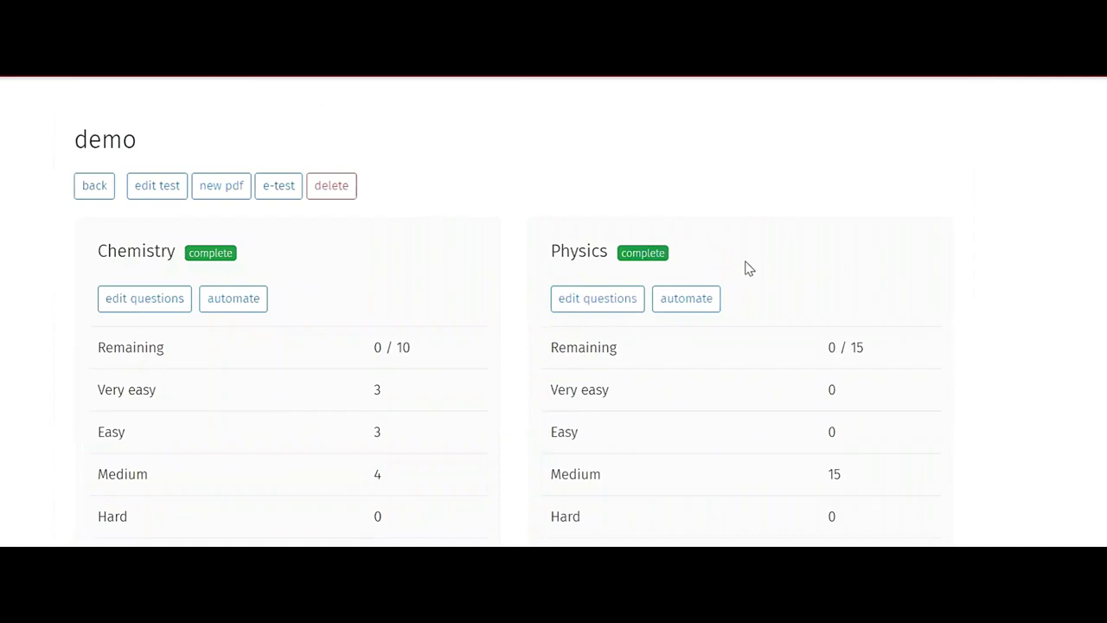
Populate the Maths section automatically from the chapters Sets, Inequalities, Modulus and Logarithm, Trigonometric Equations, Hyperbola, and Relations and Functions
{"action": "scroll", "coordinate": [749, 268], "scroll_direction": "down", "scroll_amount": 5}
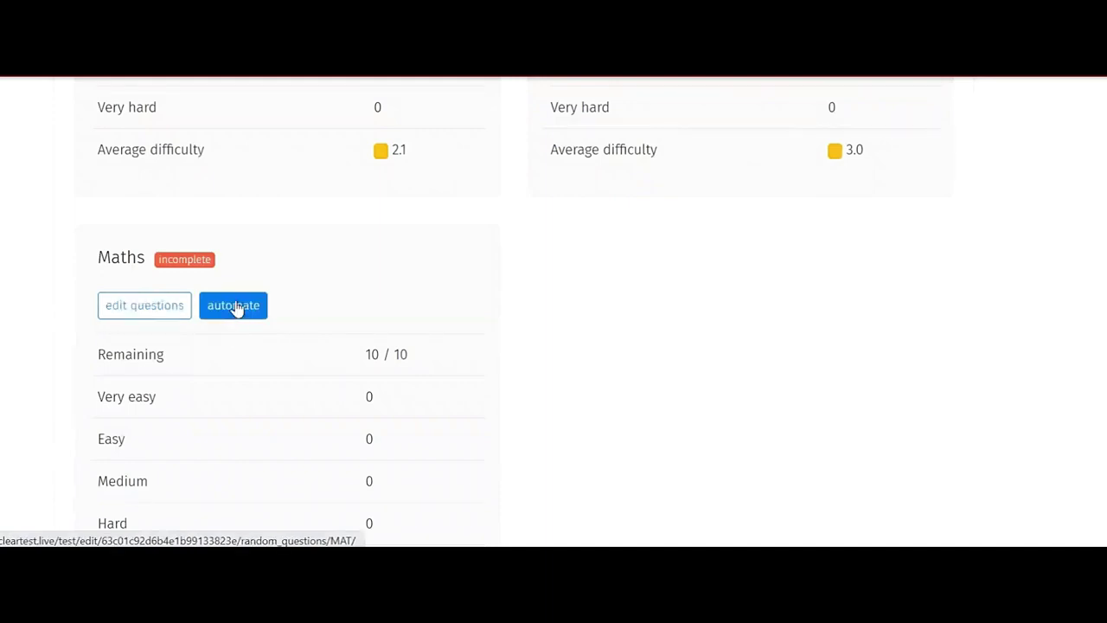
{"action": "left_click", "coordinate": [235, 307]}
{"action": "left_click", "coordinate": [161, 319]}
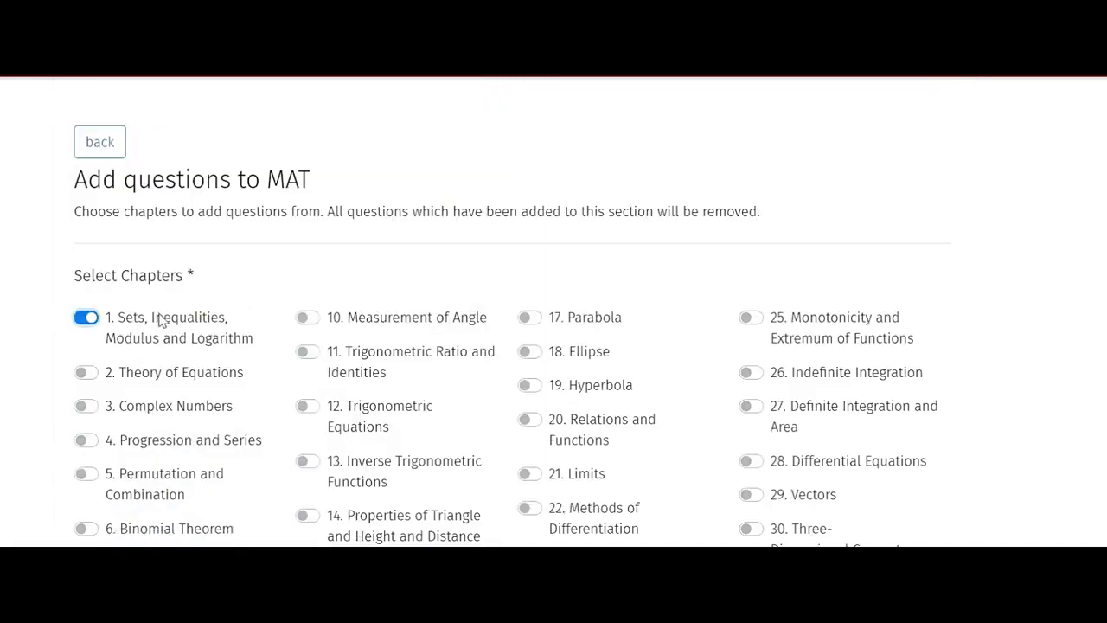
{"action": "left_click", "coordinate": [304, 405]}
{"action": "left_click", "coordinate": [524, 421]}
{"action": "left_click", "coordinate": [599, 386]}
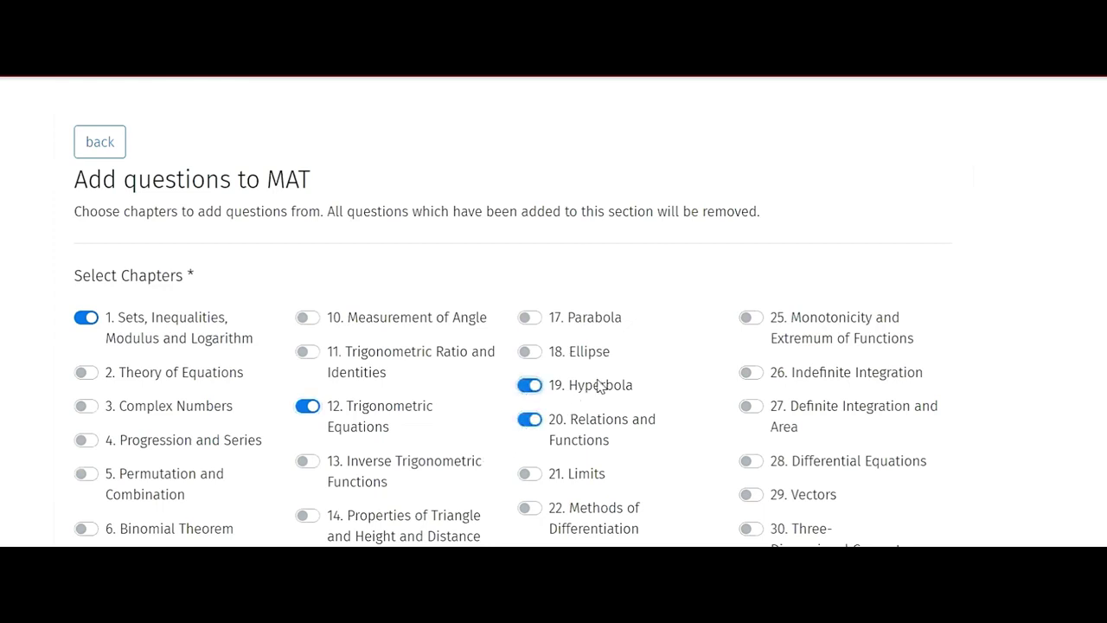
{"action": "scroll", "coordinate": [1036, 350], "scroll_direction": "down", "scroll_amount": 3}
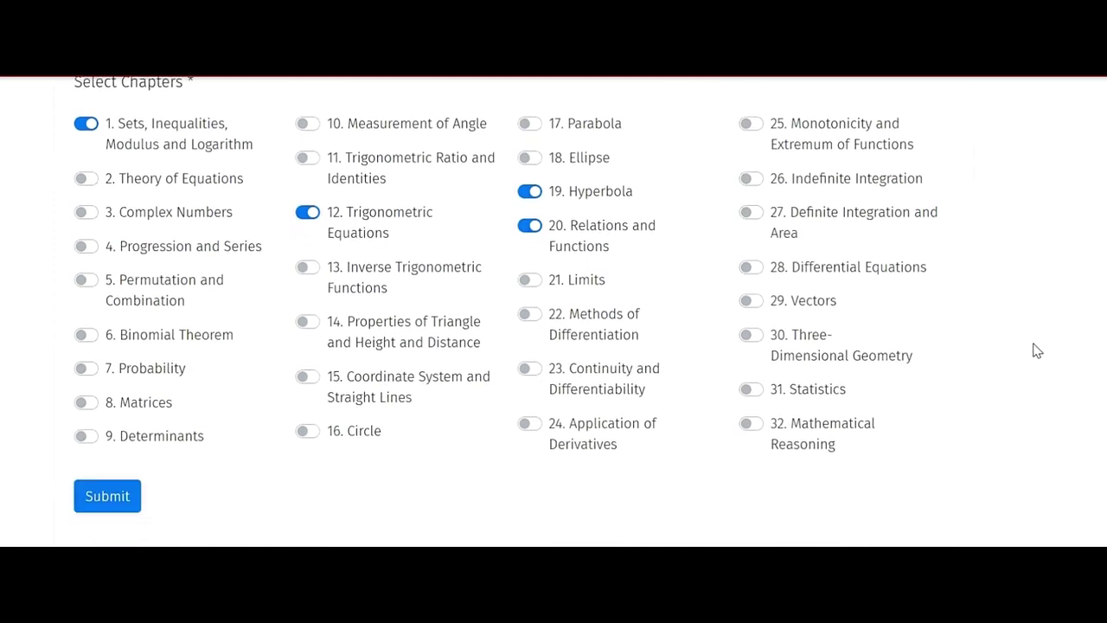
{"action": "left_click", "coordinate": [103, 482]}
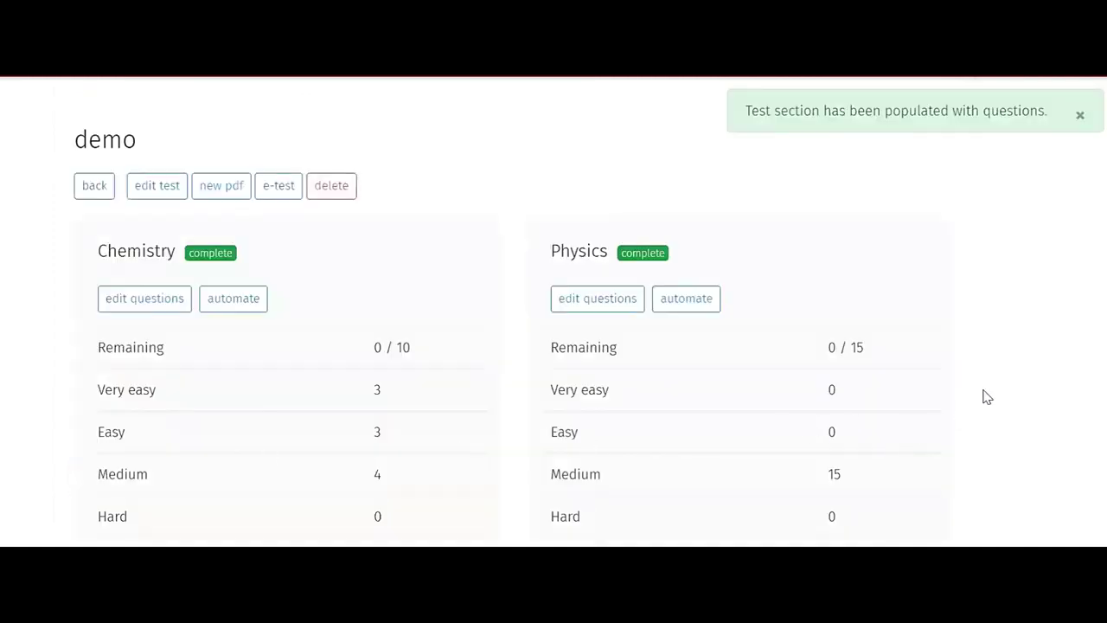
{"action": "scroll", "coordinate": [987, 396], "scroll_direction": "down", "scroll_amount": 5}
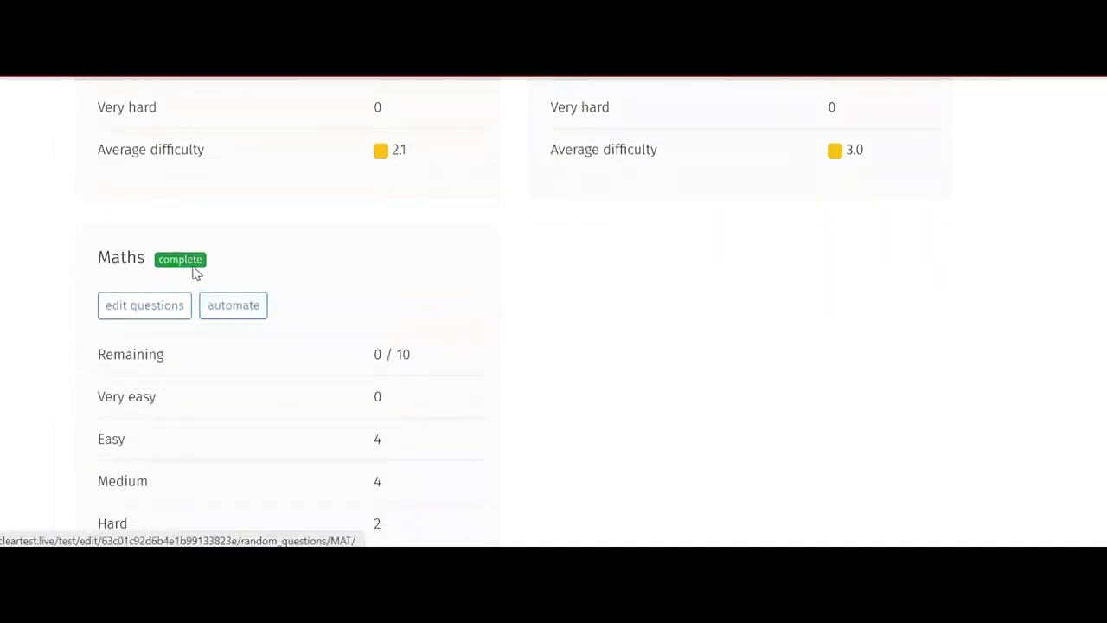
Review the demo test's editable name, subjects, question numbers and teachers, and leave the edit form without saving
{"action": "scroll", "coordinate": [560, 318], "scroll_direction": "up", "scroll_amount": 5}
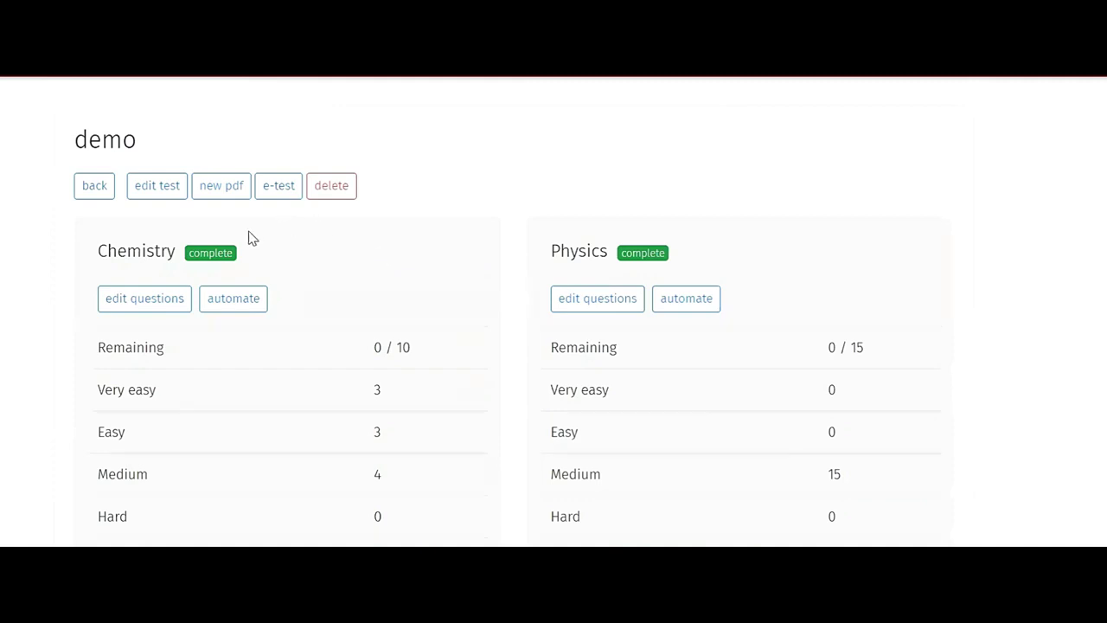
{"action": "left_click", "coordinate": [161, 192]}
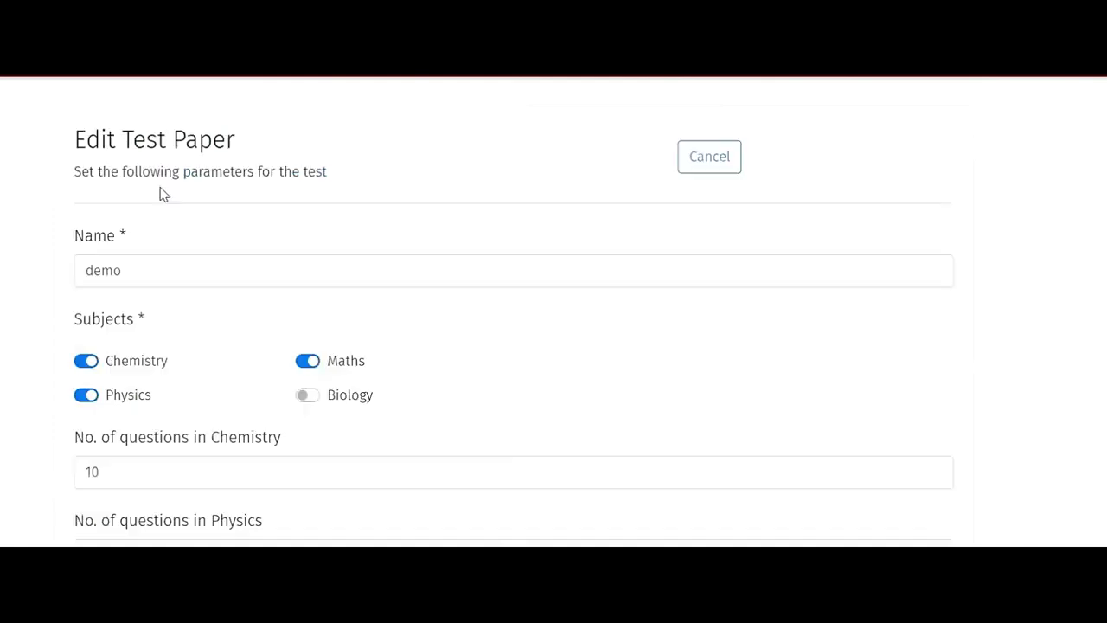
{"action": "scroll", "coordinate": [402, 312], "scroll_direction": "down", "scroll_amount": 5}
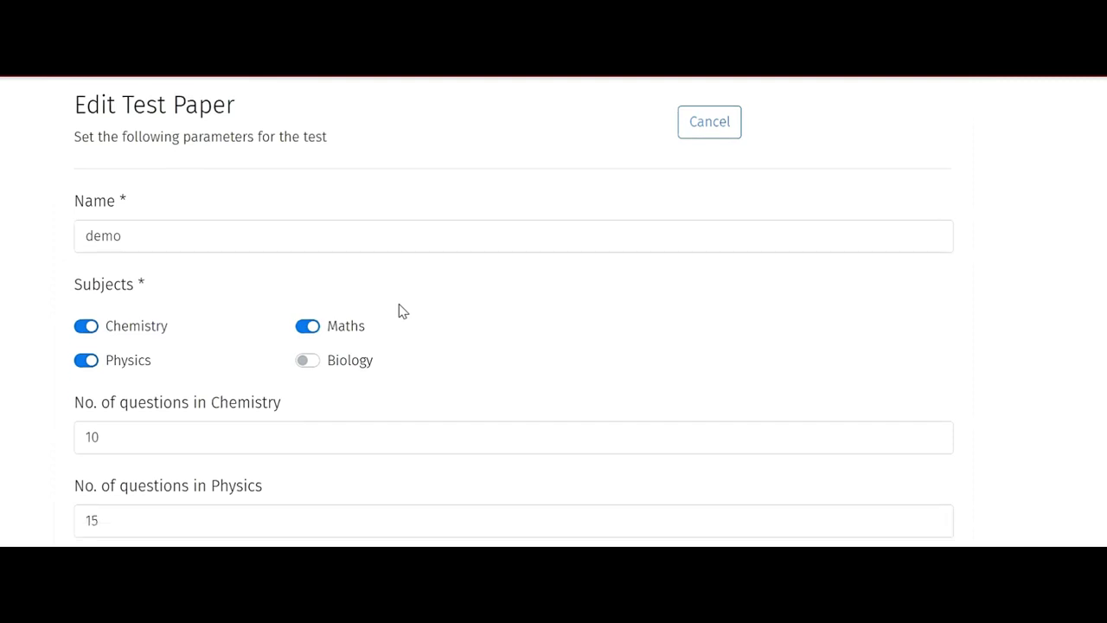
{"action": "scroll", "coordinate": [402, 311], "scroll_direction": "down", "scroll_amount": 1}
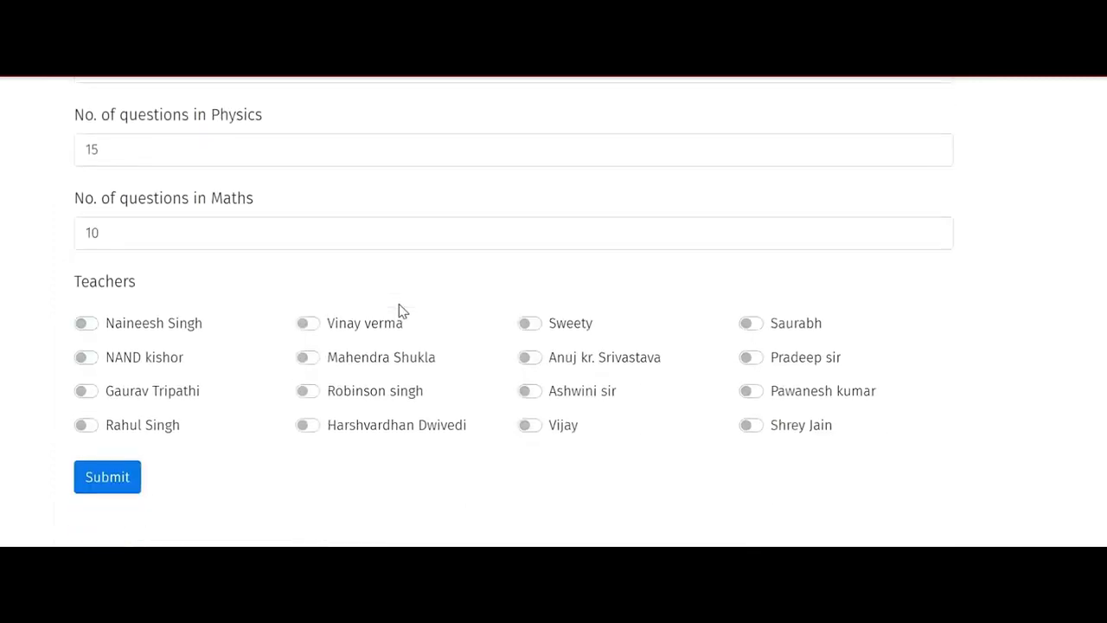
{"action": "scroll", "coordinate": [402, 312], "scroll_direction": "up", "scroll_amount": 5}
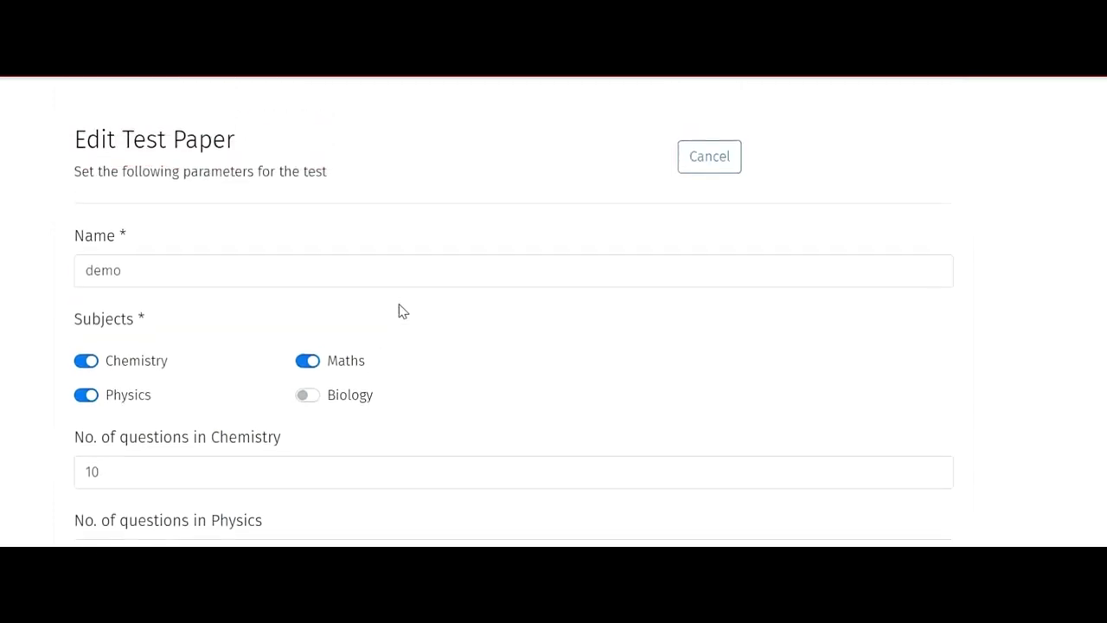
{"action": "left_click", "coordinate": [706, 166]}
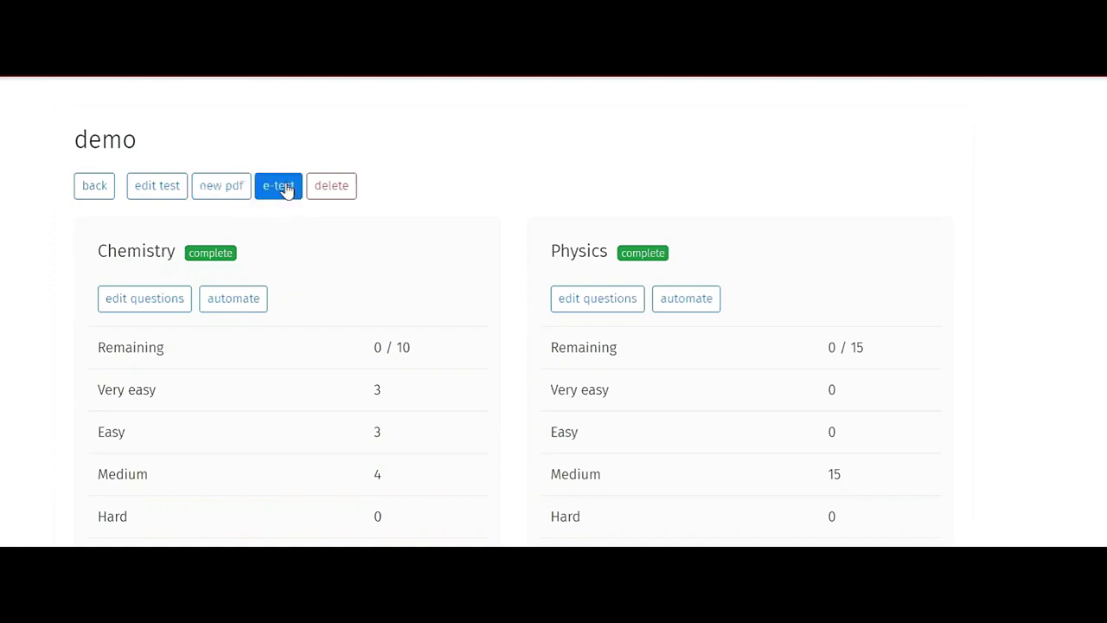
Start a new PDF for the demo test and select the batch ADITI 21
{"action": "left_click", "coordinate": [221, 192]}
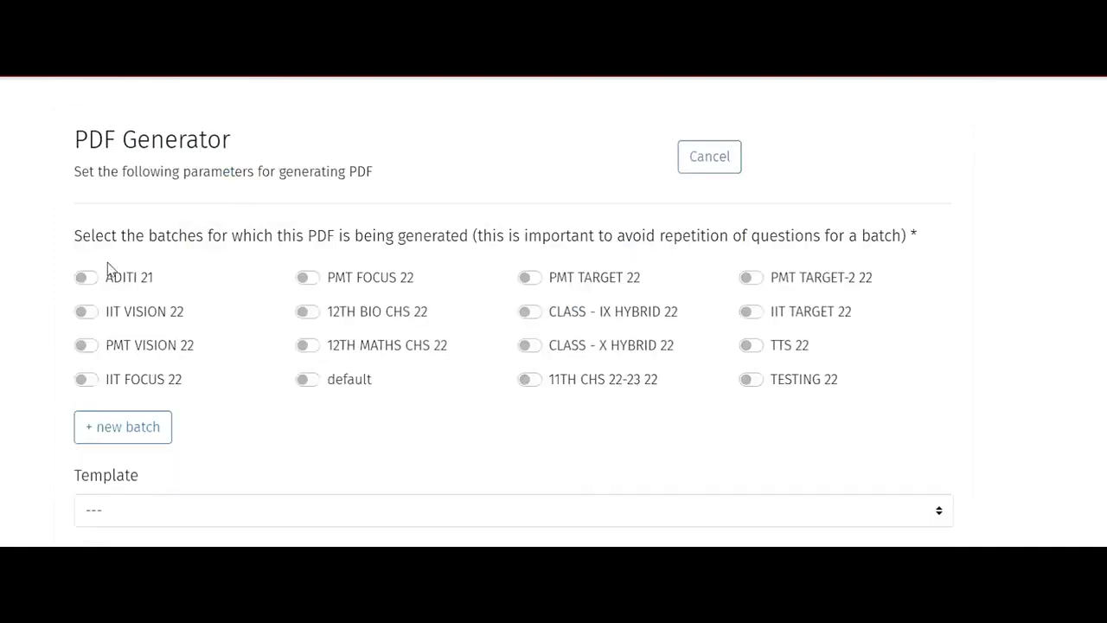
{"action": "left_click", "coordinate": [86, 278]}
{"action": "scroll", "coordinate": [286, 430], "scroll_direction": "down", "scroll_amount": 2}
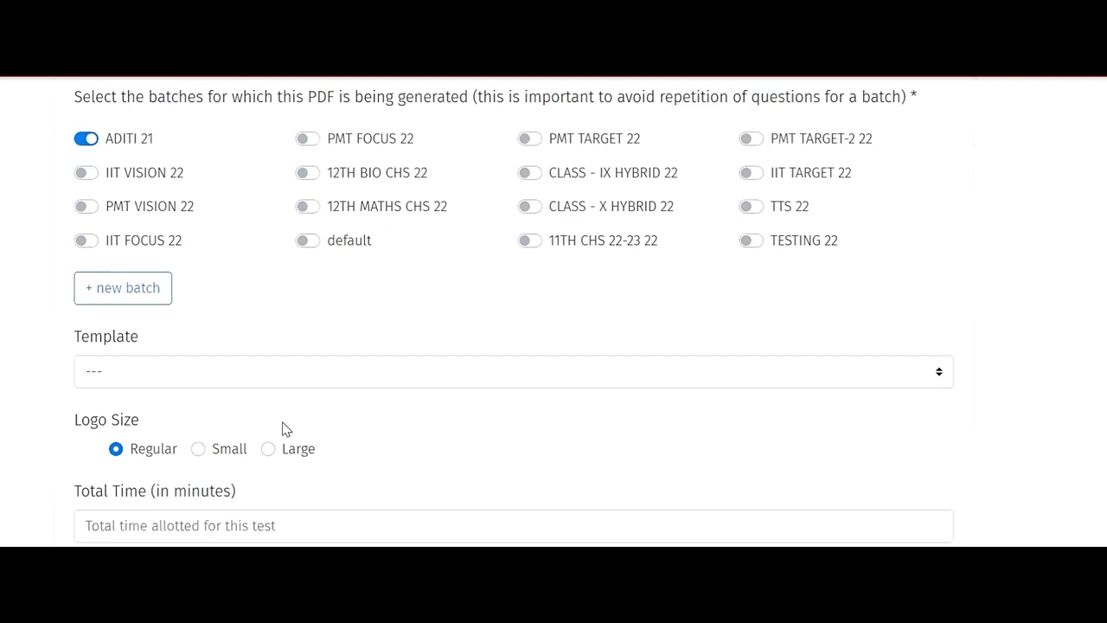
Fill in a new batch named demo with Chemistry, Maths and Physics as subjects and 2023-24 as its session
{"action": "left_click", "coordinate": [135, 292]}
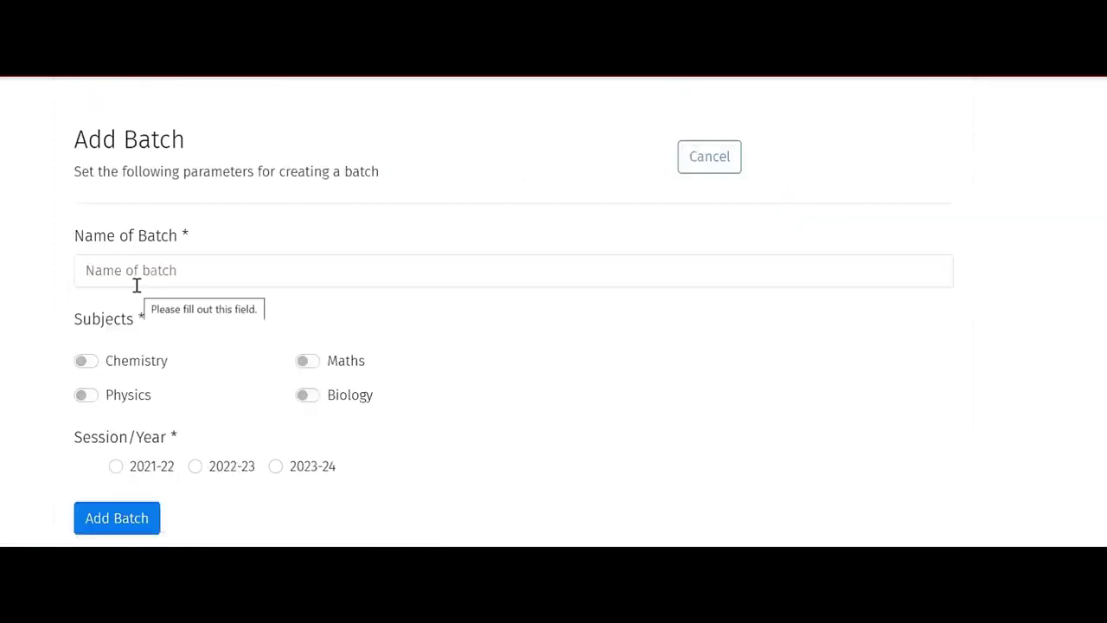
{"action": "left_click", "coordinate": [147, 275]}
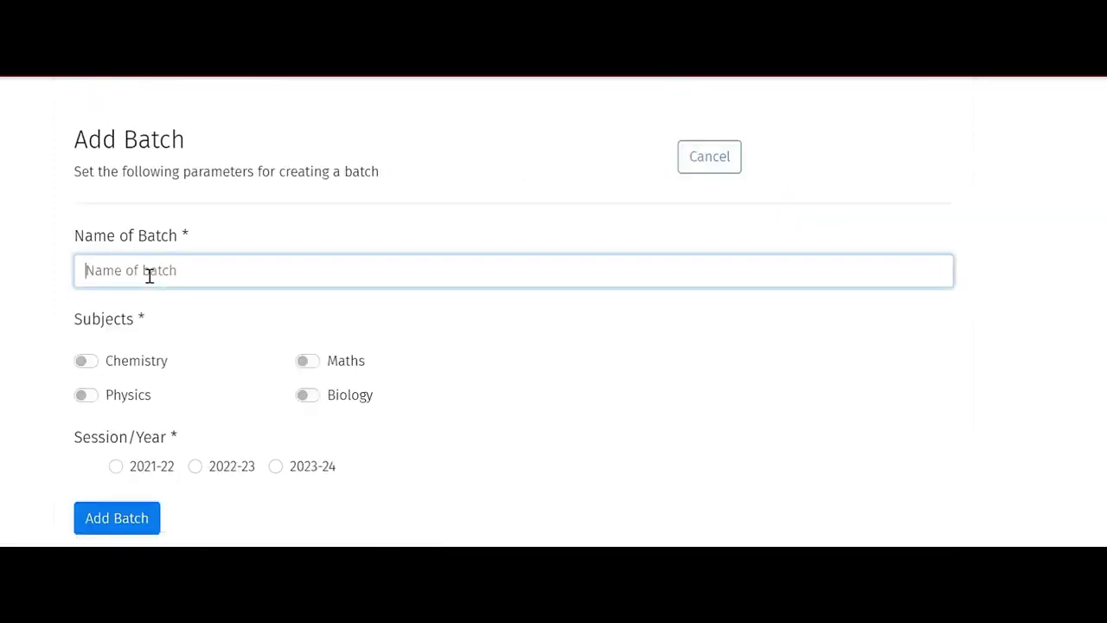
{"action": "type", "text": "demo"}
{"action": "left_click", "coordinate": [130, 367]}
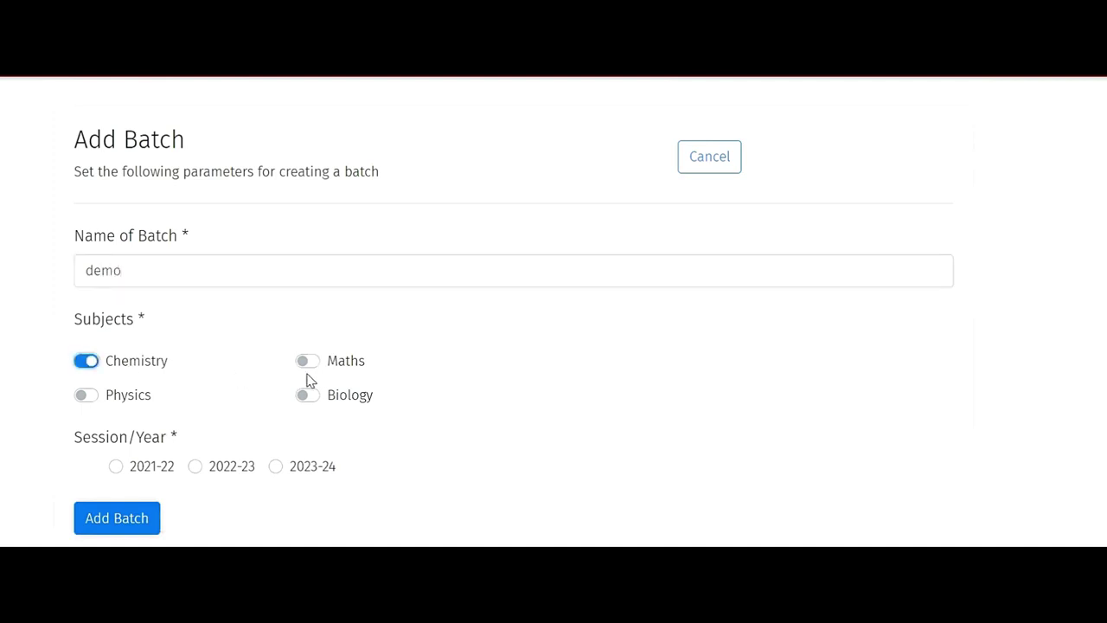
{"action": "left_click", "coordinate": [333, 370]}
{"action": "left_click", "coordinate": [137, 399]}
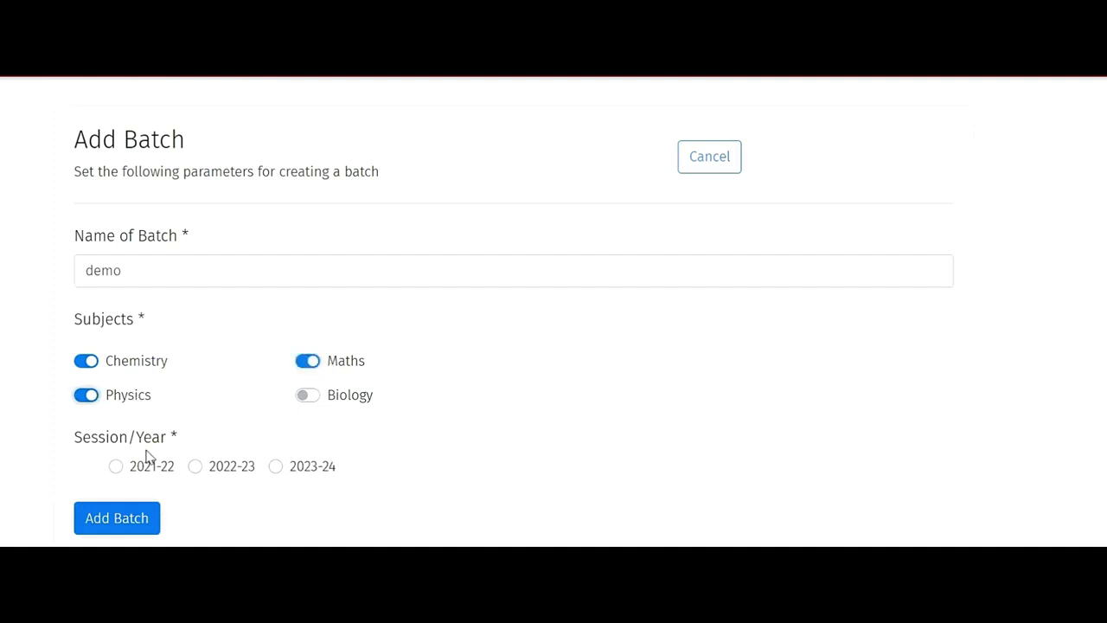
{"action": "left_click", "coordinate": [276, 472]}
Cancel the new batch and return to the batch selection of the PDF Generator
{"action": "left_click", "coordinate": [697, 164]}
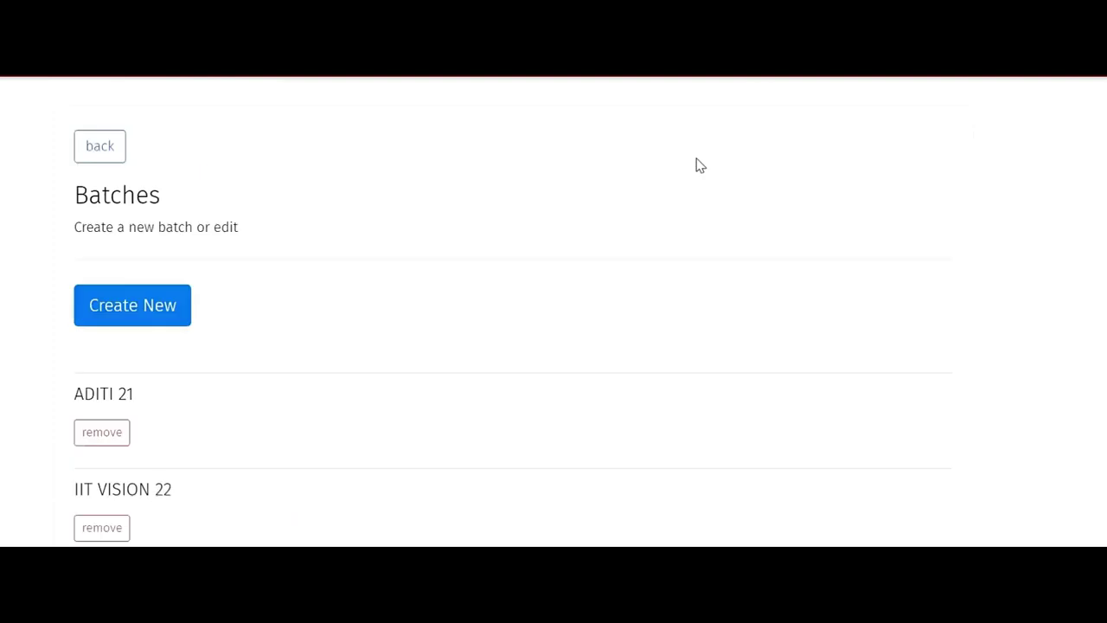
{"action": "left_click", "coordinate": [87, 151]}
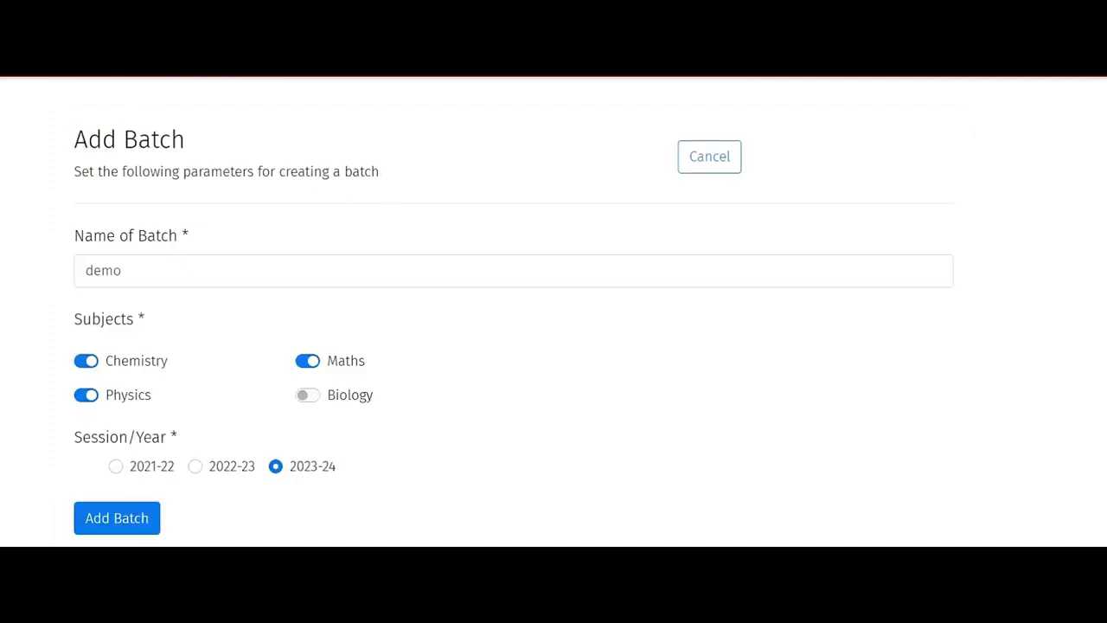
{"action": "key", "text": "alt+Left"}
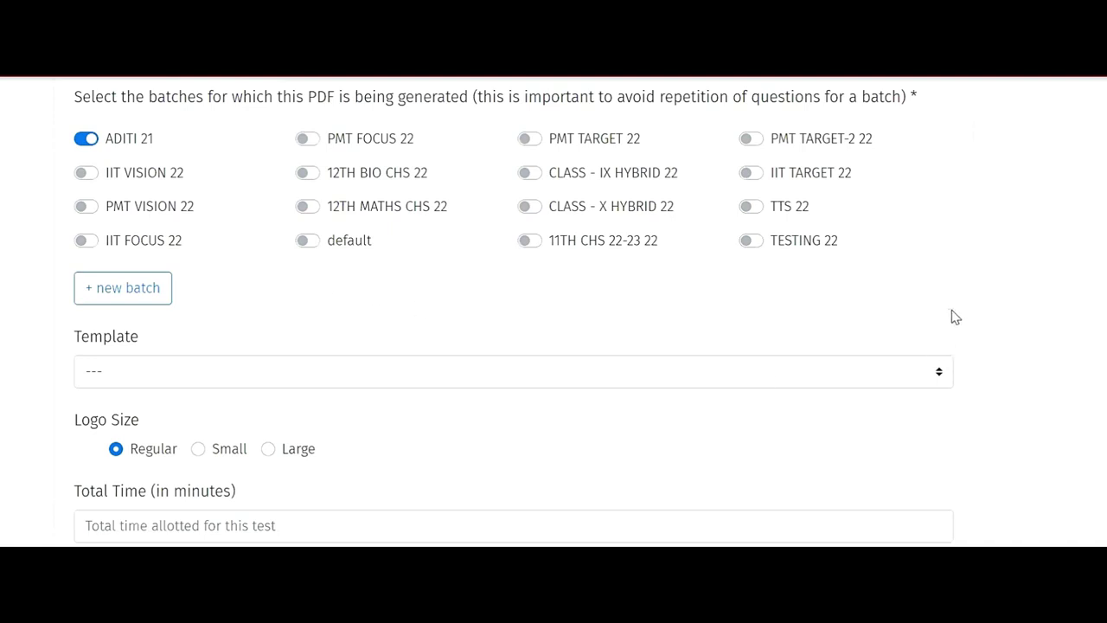
{"action": "scroll", "coordinate": [954, 317], "scroll_direction": "up", "scroll_amount": 2}
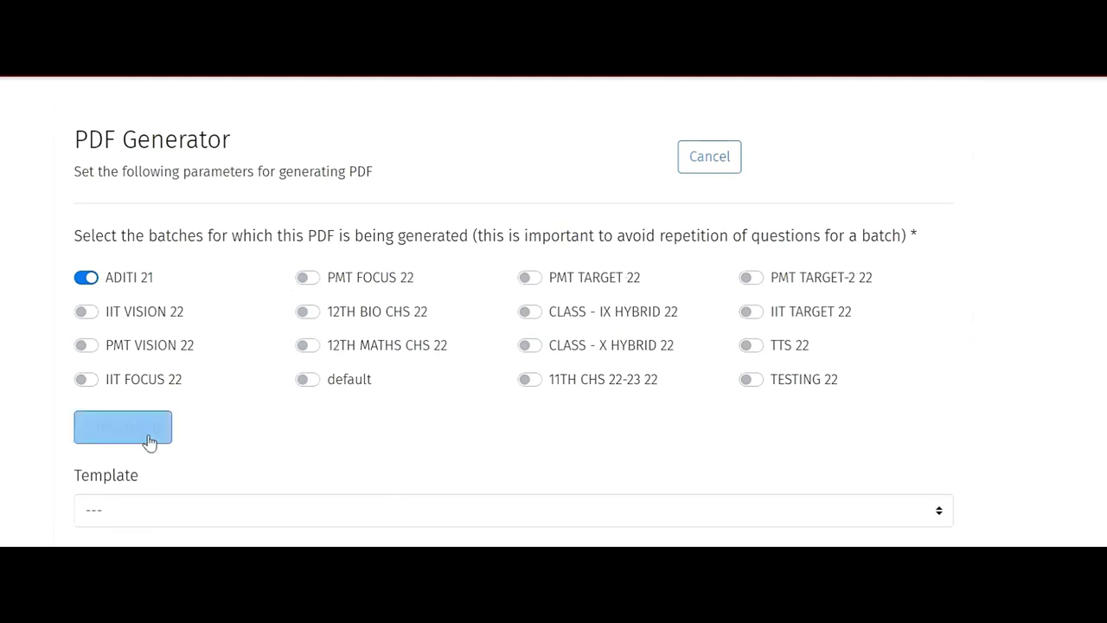
Set the PDF template to Catalyst 2
{"action": "left_click", "coordinate": [201, 509]}
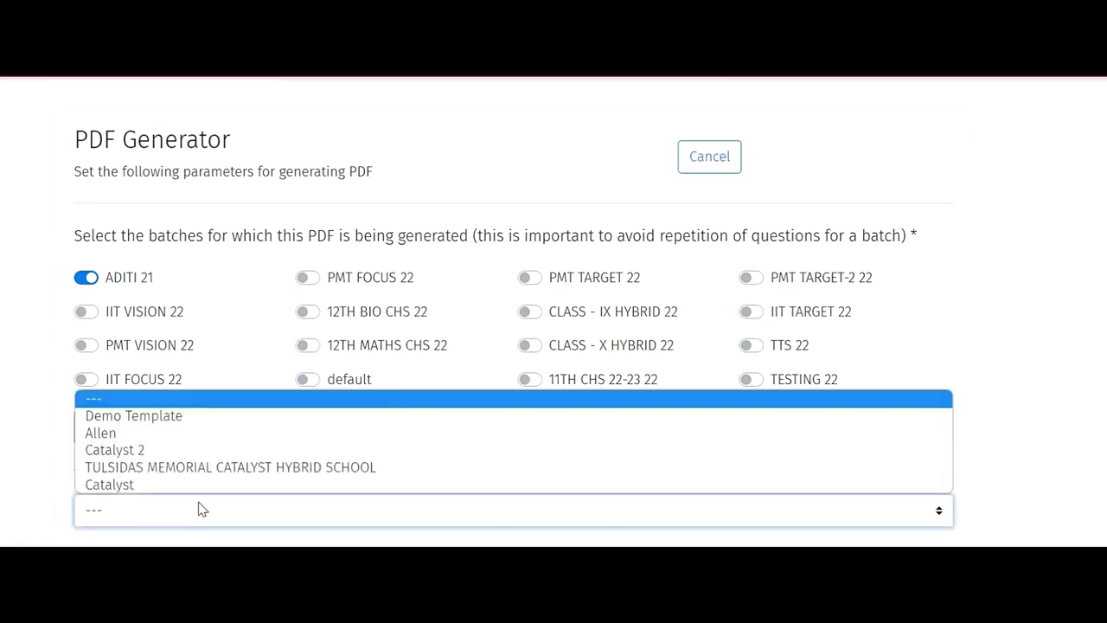
{"action": "left_click", "coordinate": [192, 459]}
{"action": "key", "text": "Down"}
{"action": "key", "text": "Down"}
{"action": "key", "text": "Up"}
{"action": "key", "text": "Up"}
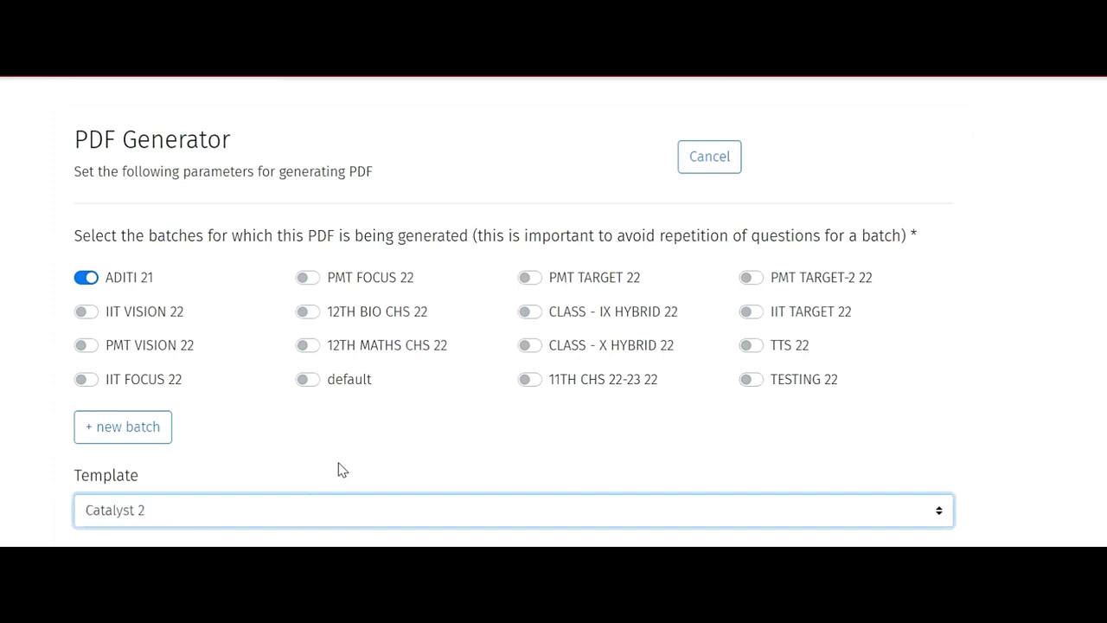
{"action": "key", "text": "Tab"}
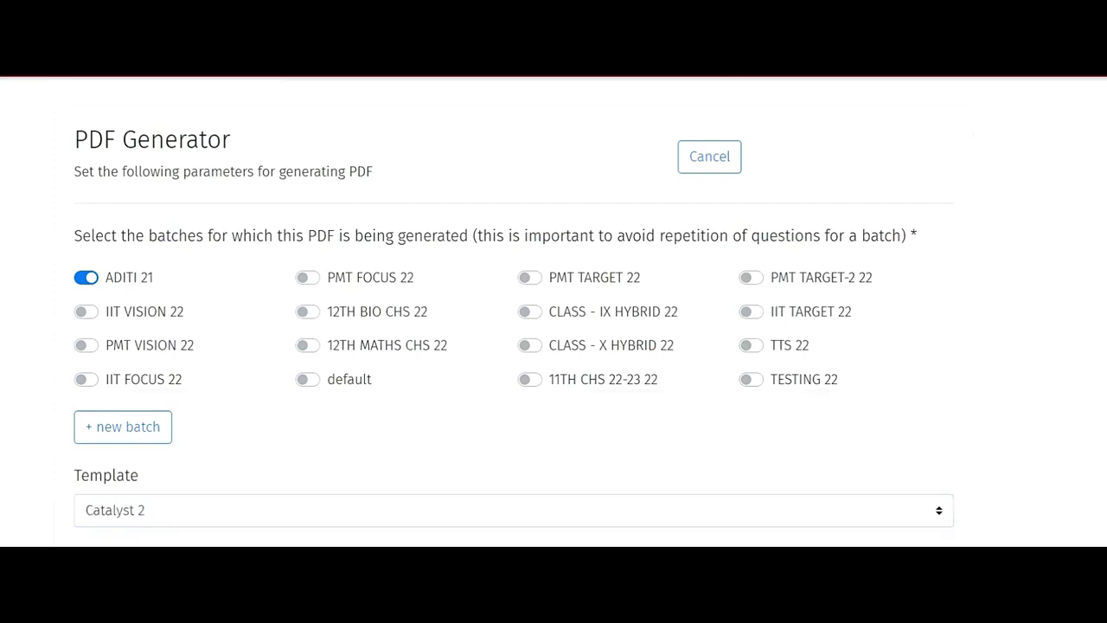
Examine the PDF's logo size, total time, scores, test paper name, sub-heading and the left and right text fields
{"action": "scroll", "coordinate": [514, 328], "scroll_direction": "down", "scroll_amount": 3}
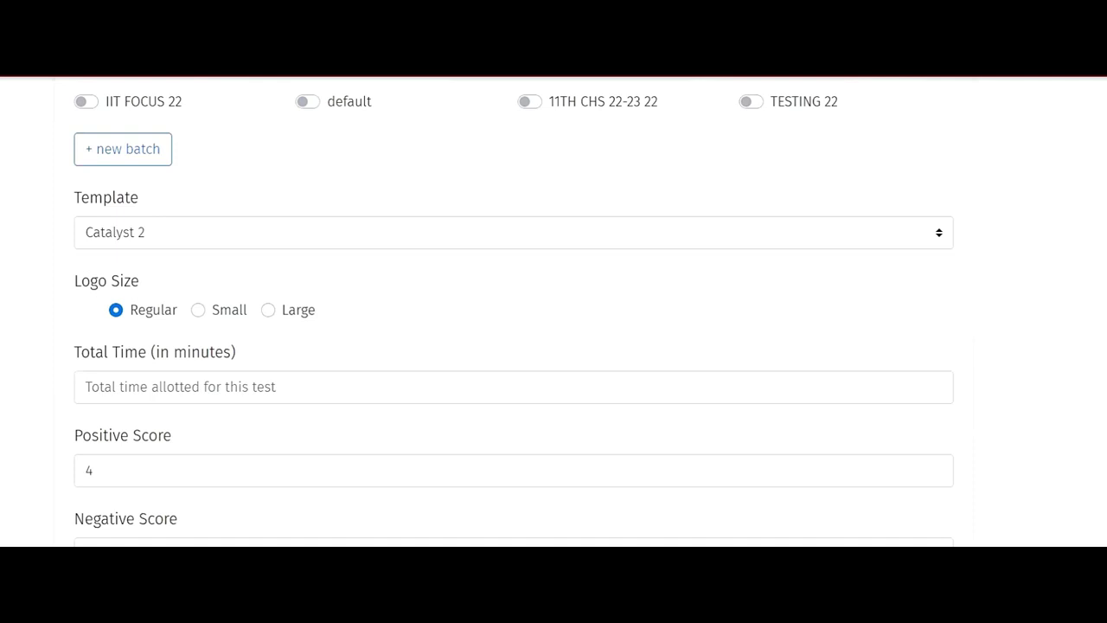
{"action": "scroll", "coordinate": [514, 327], "scroll_direction": "down", "scroll_amount": 1}
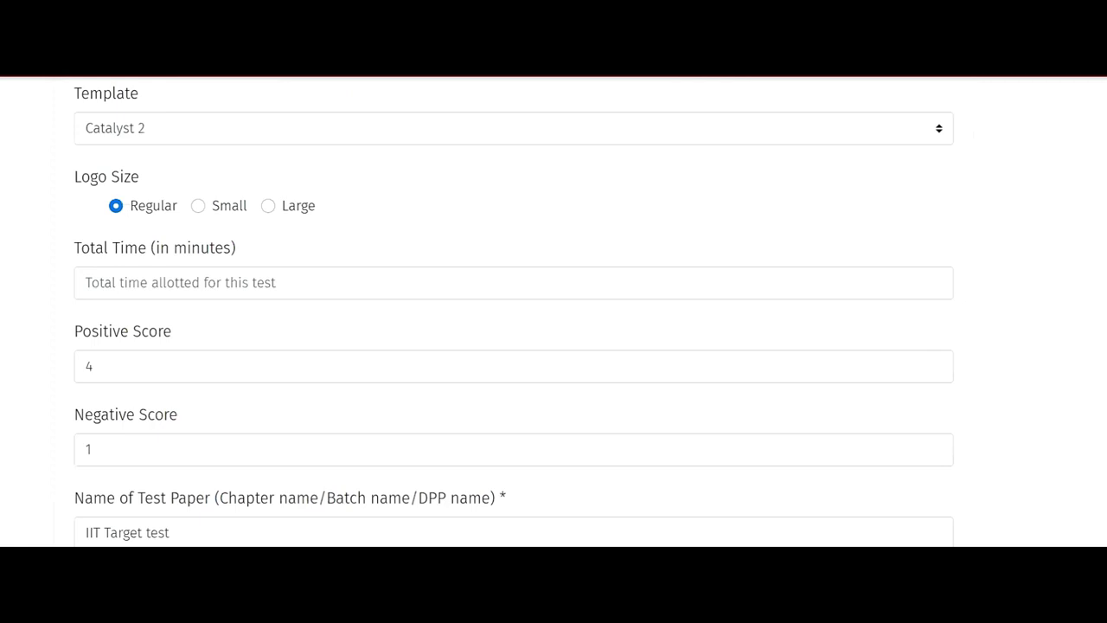
{"action": "scroll", "coordinate": [513, 315], "scroll_direction": "down", "scroll_amount": 1}
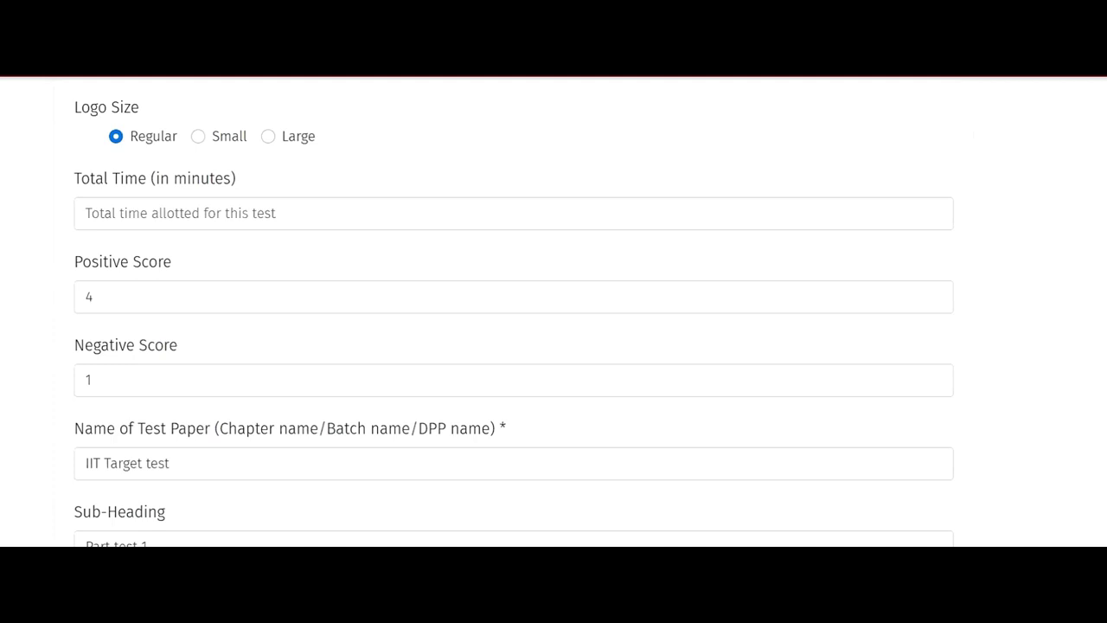
{"action": "scroll", "coordinate": [513, 311], "scroll_direction": "down", "scroll_amount": 1}
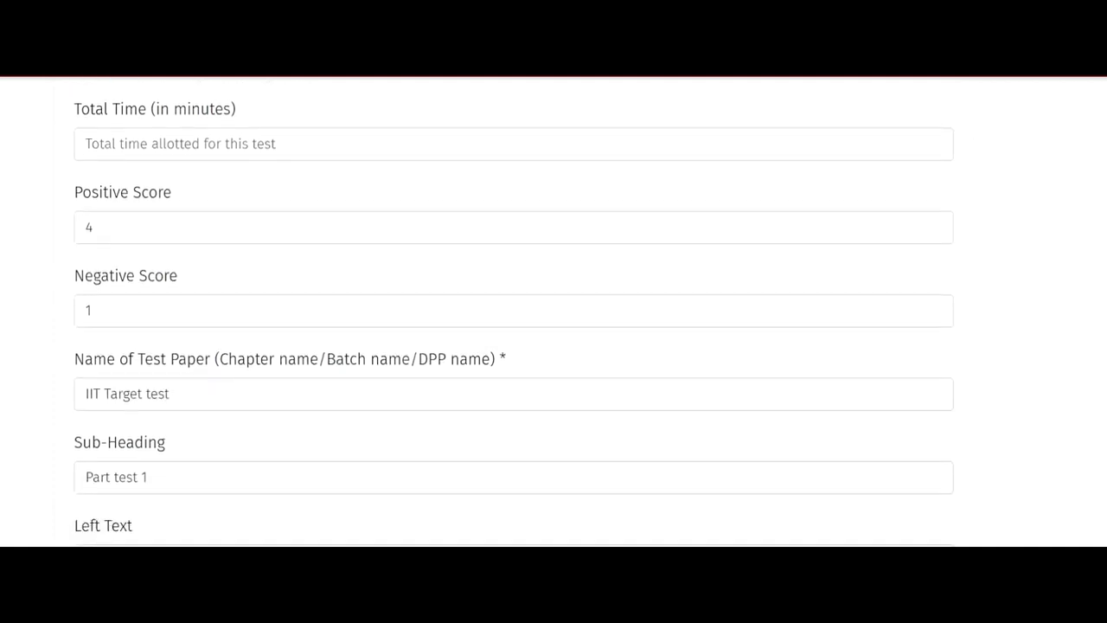
{"action": "scroll", "coordinate": [513, 311], "scroll_direction": "down", "scroll_amount": 1}
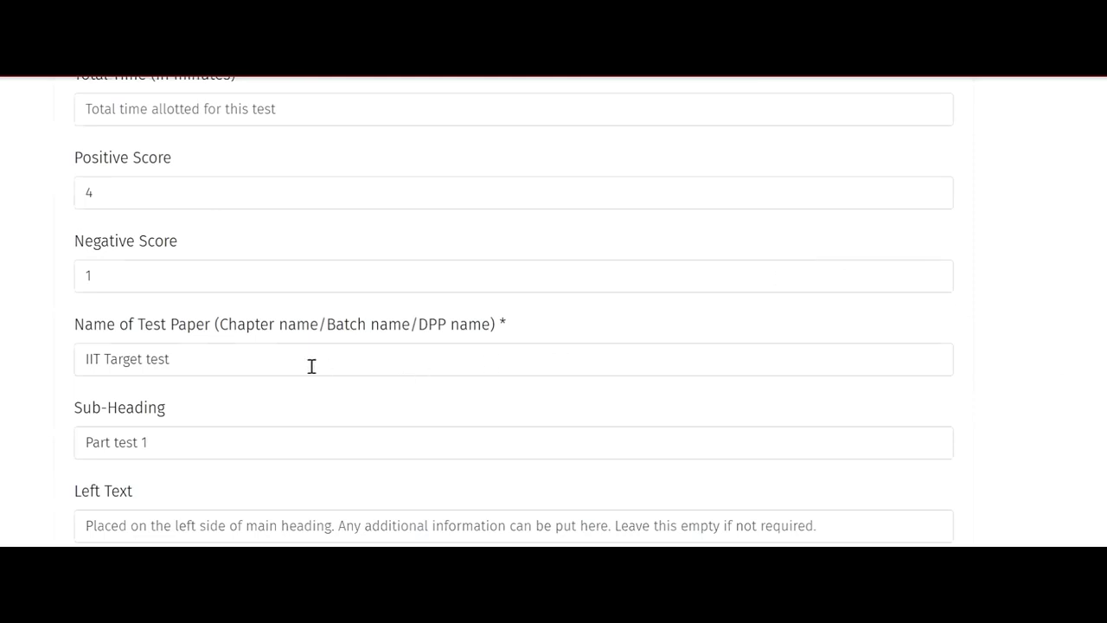
{"action": "scroll", "coordinate": [312, 365], "scroll_direction": "down", "scroll_amount": 2}
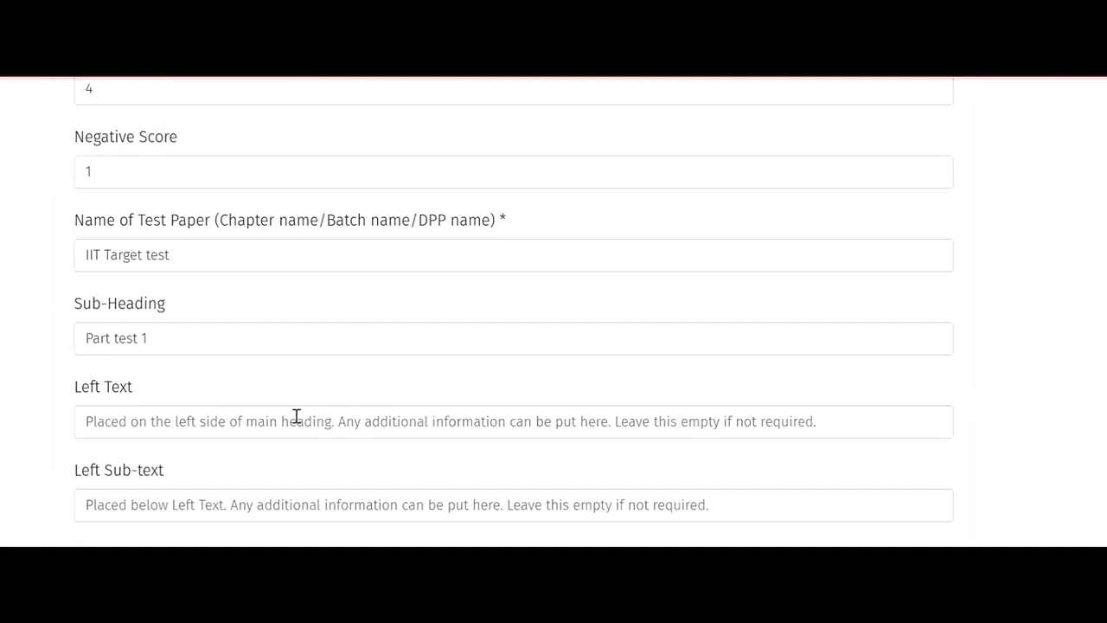
{"action": "scroll", "coordinate": [295, 416], "scroll_direction": "down", "scroll_amount": 1}
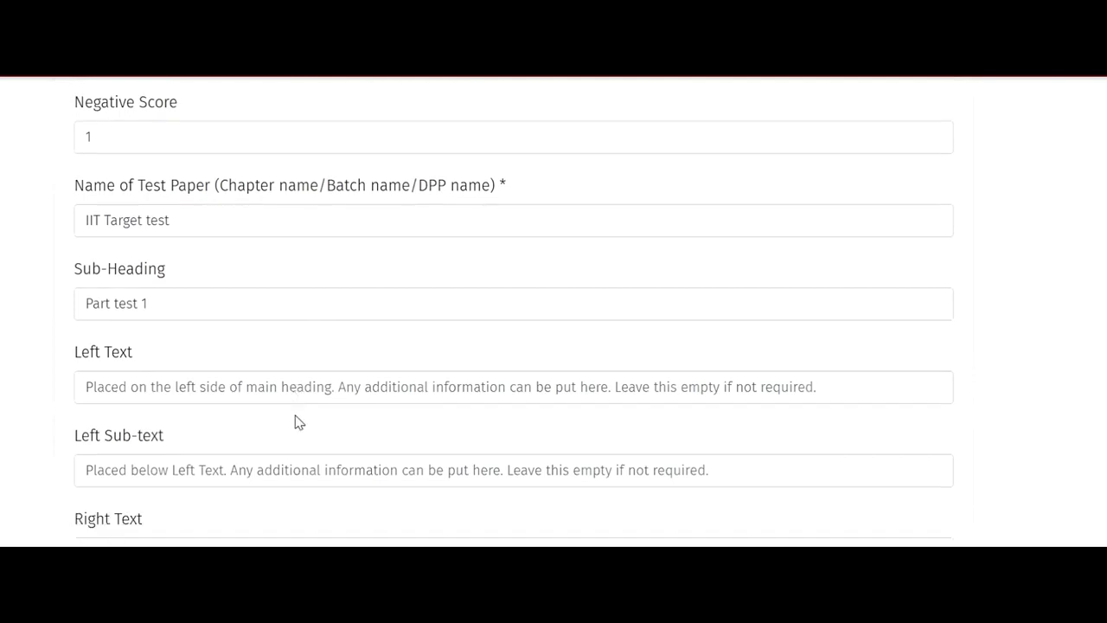
{"action": "left_click", "coordinate": [288, 393]}
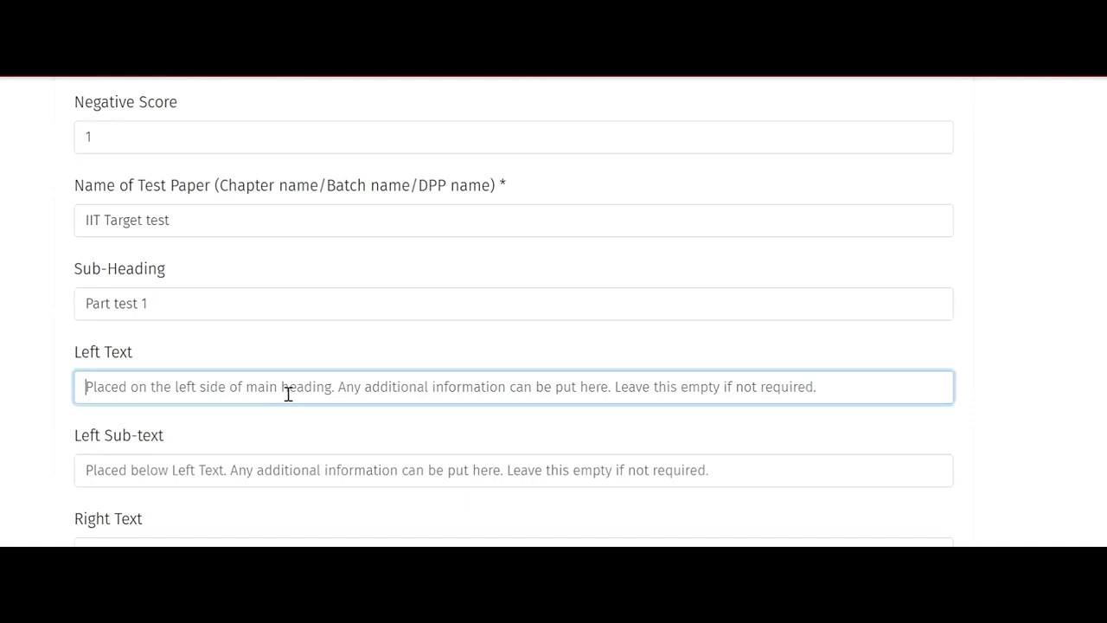
{"action": "left_click", "coordinate": [265, 469]}
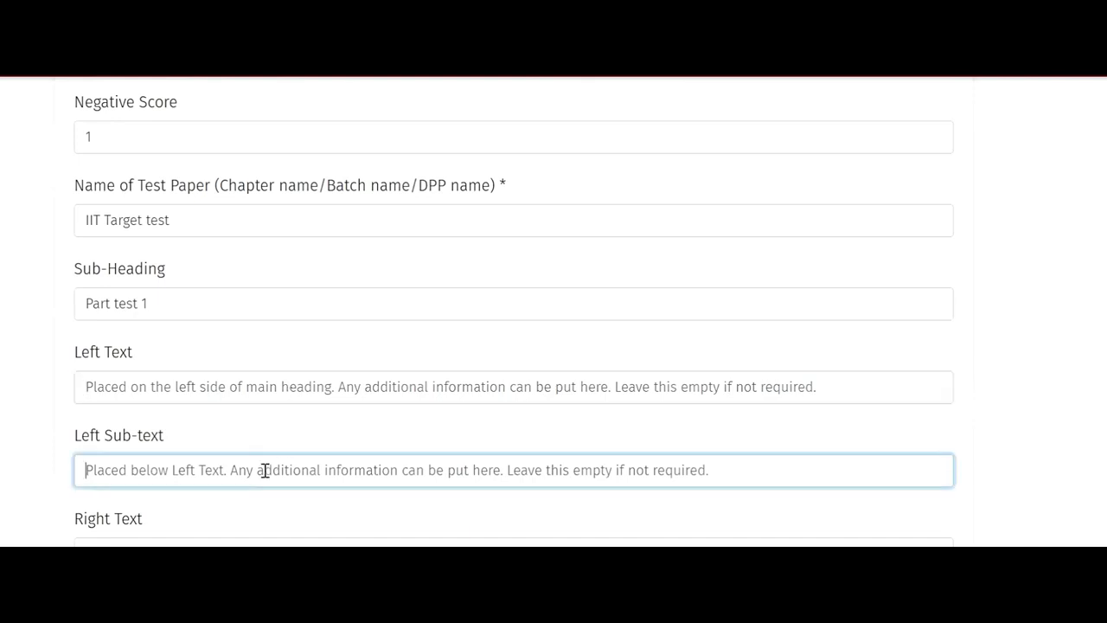
{"action": "left_click", "coordinate": [1039, 381]}
{"action": "scroll", "coordinate": [1040, 381], "scroll_direction": "down", "scroll_amount": 1}
{"action": "scroll", "coordinate": [1040, 382], "scroll_direction": "down", "scroll_amount": 2}
{"action": "scroll", "coordinate": [1040, 382], "scroll_direction": "down", "scroll_amount": 2}
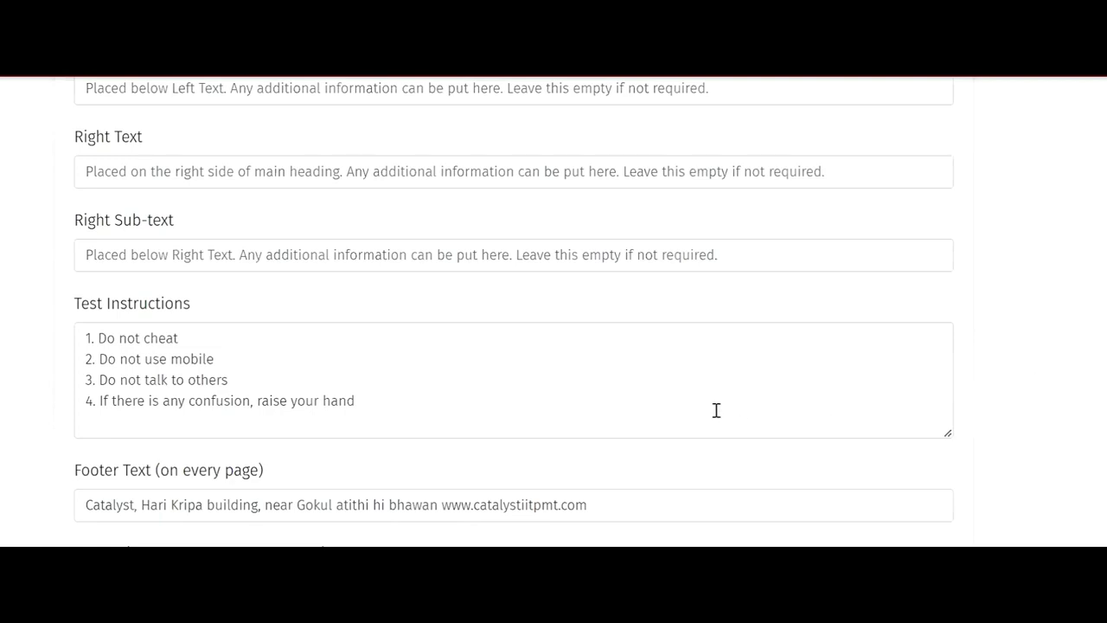
Add the line "5. do not use calculator" at the end of the test instructions
{"action": "left_click_drag", "start_coordinate": [88, 339], "coordinate": [357, 400]}
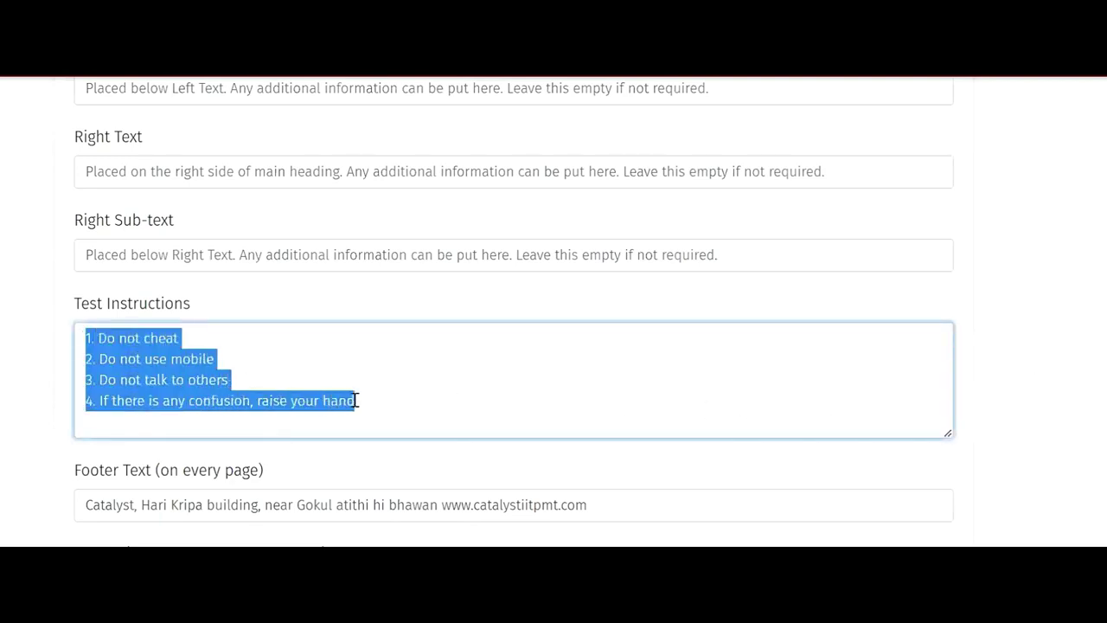
{"action": "left_click", "coordinate": [298, 348]}
{"action": "left_click", "coordinate": [363, 401]}
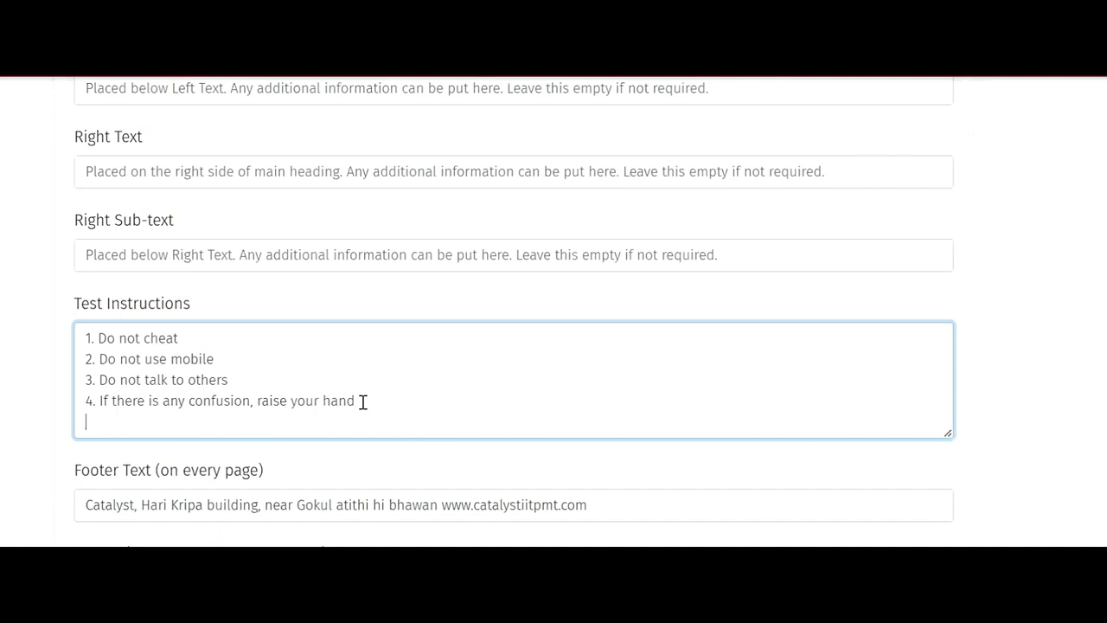
{"action": "type", "text": "5. do not use calcu"}
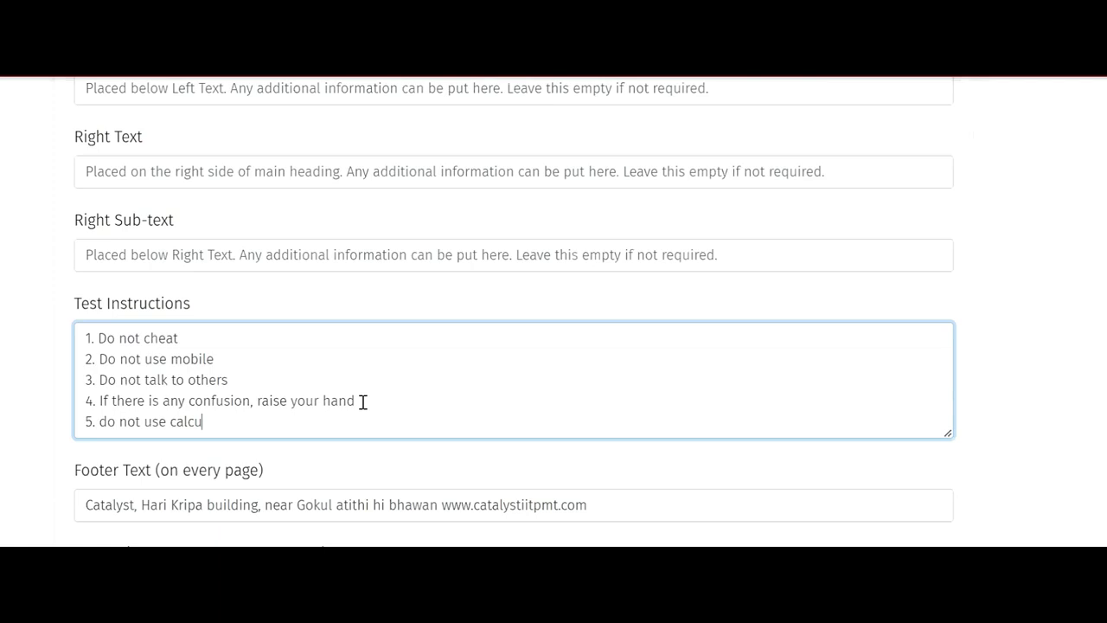
{"action": "type", "text": "lator"}
{"action": "left_click", "coordinate": [993, 488]}
{"action": "scroll", "coordinate": [994, 489], "scroll_direction": "down", "scroll_amount": 3}
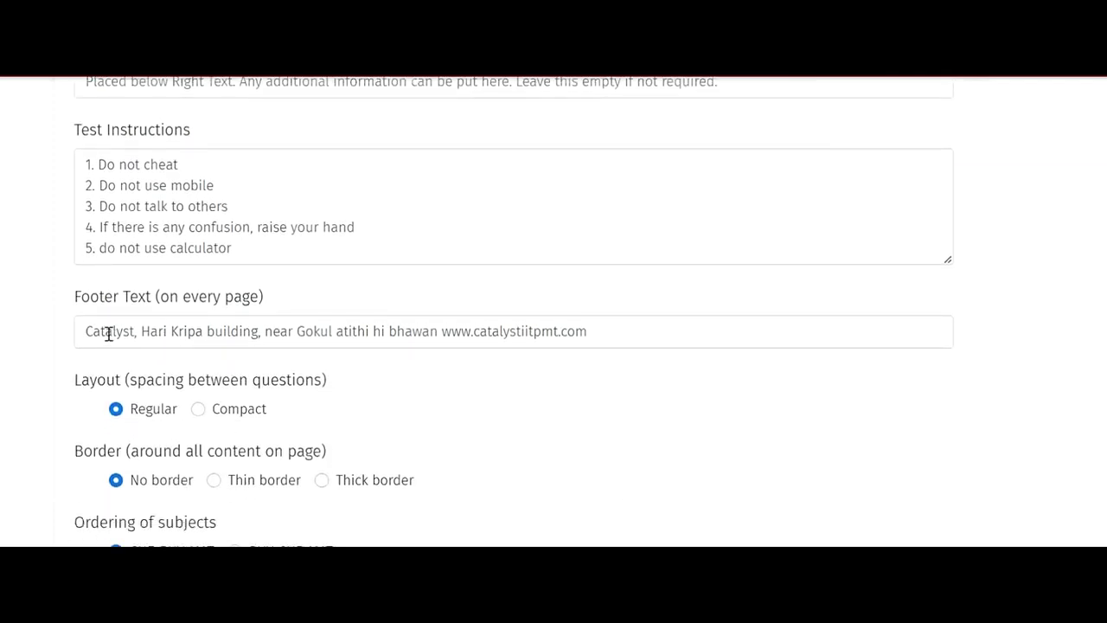
{"action": "left_click_drag", "start_coordinate": [86, 330], "coordinate": [640, 326]}
{"action": "left_click", "coordinate": [640, 328]}
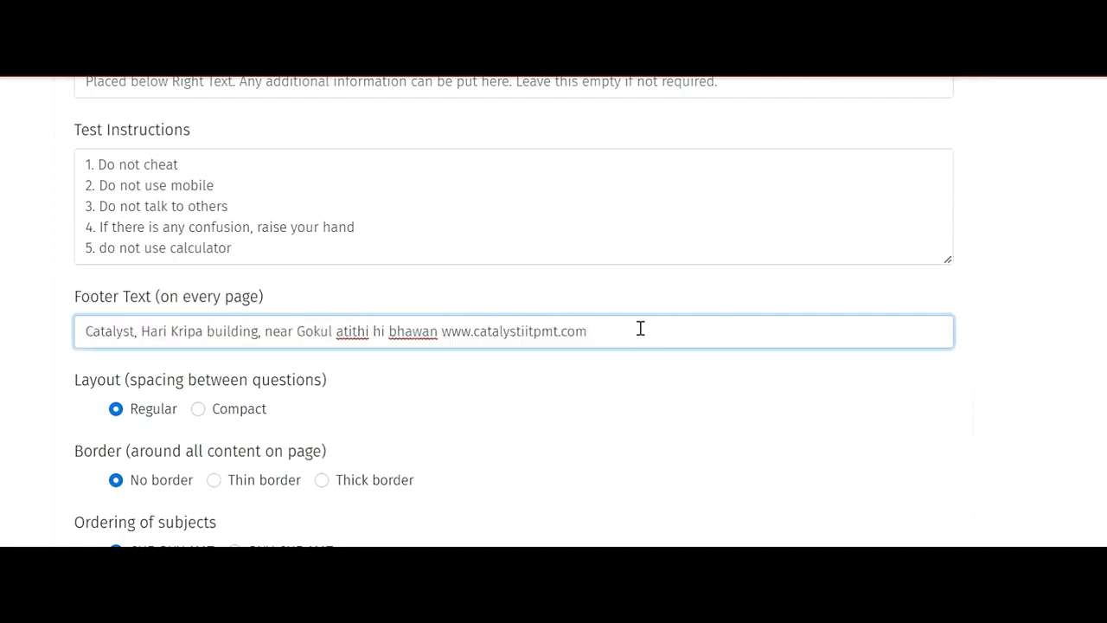
{"action": "left_click", "coordinate": [640, 417]}
Set a thin border around the page content, keep the Regular layout, and submit the form to generate the PDF
{"action": "scroll", "coordinate": [644, 420], "scroll_direction": "down", "scroll_amount": 3}
{"action": "scroll", "coordinate": [644, 420], "scroll_direction": "down", "scroll_amount": 3}
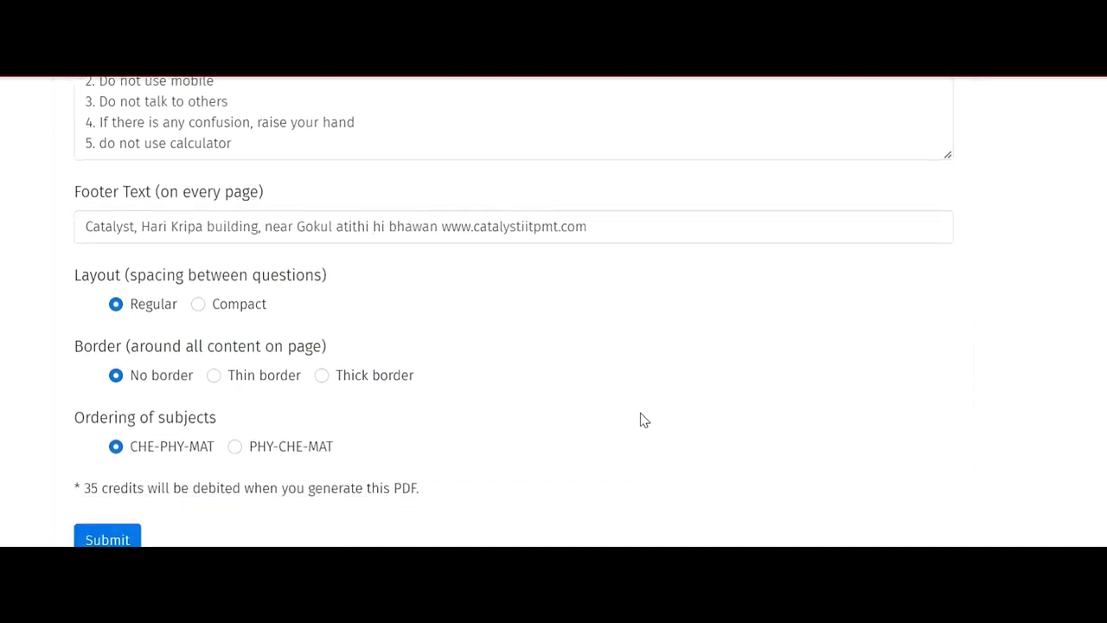
{"action": "left_click", "coordinate": [200, 270]}
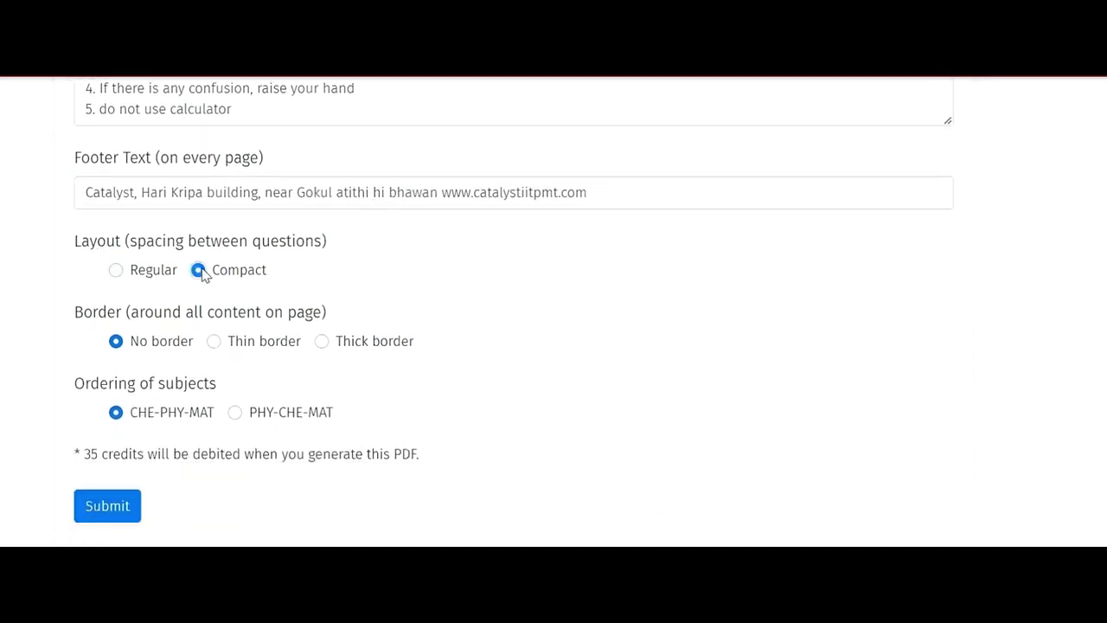
{"action": "left_click", "coordinate": [117, 270]}
{"action": "left_click", "coordinate": [212, 342]}
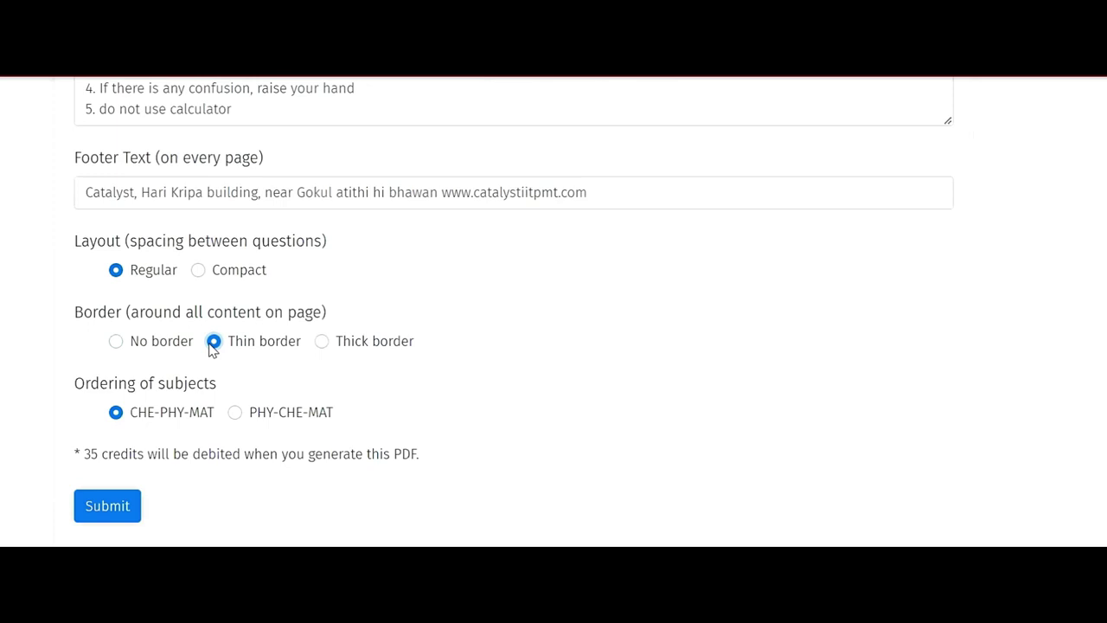
{"action": "left_click", "coordinate": [107, 507]}
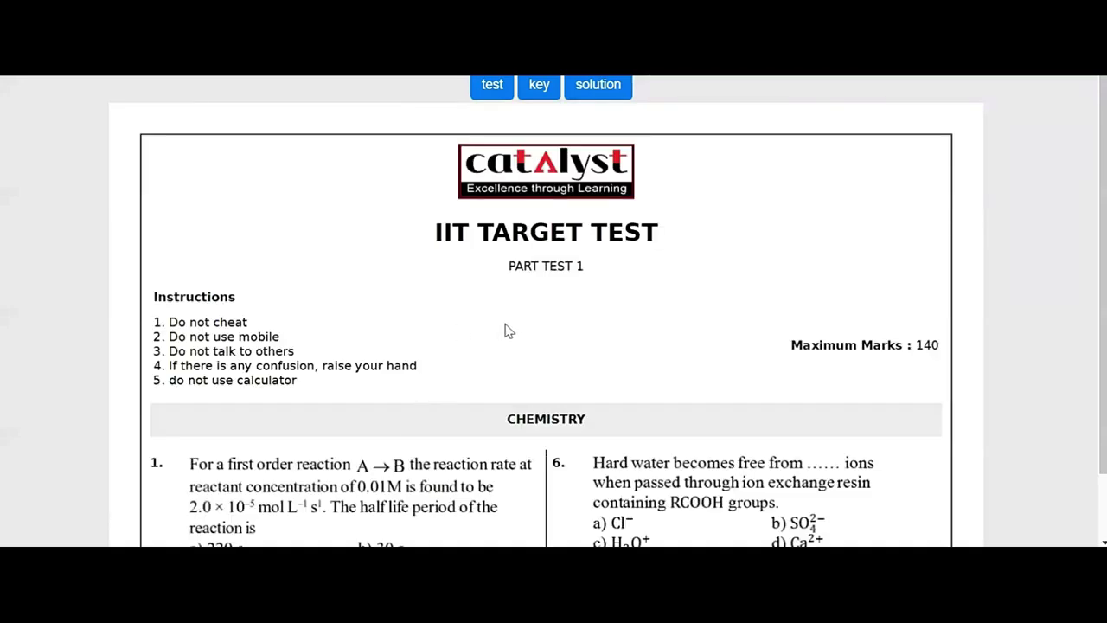
Review the first page of the generated test paper, from its header and instructions through the Chemistry questions to the footer
{"action": "scroll", "coordinate": [510, 335], "scroll_direction": "down", "scroll_amount": 3}
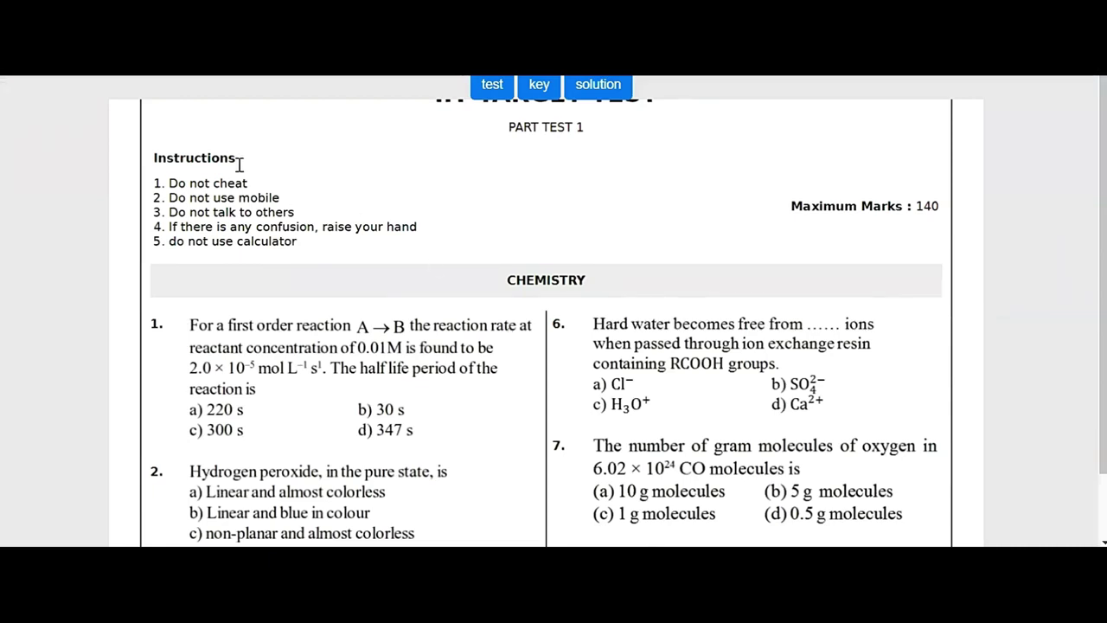
{"action": "scroll", "coordinate": [716, 211], "scroll_direction": "up", "scroll_amount": 3}
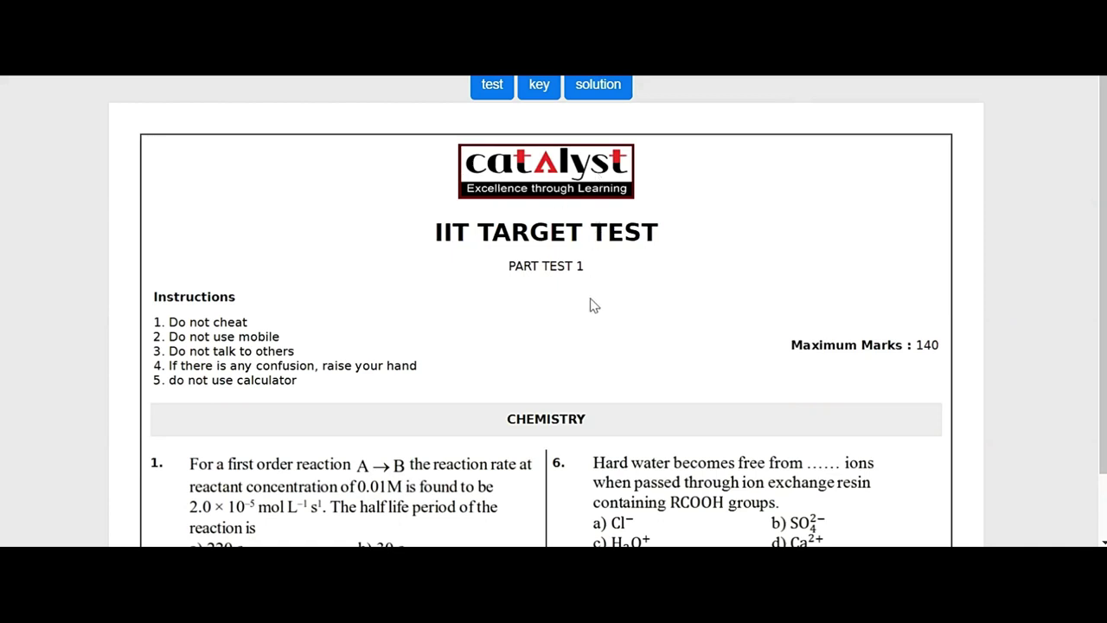
{"action": "scroll", "coordinate": [592, 304], "scroll_direction": "down", "scroll_amount": 3}
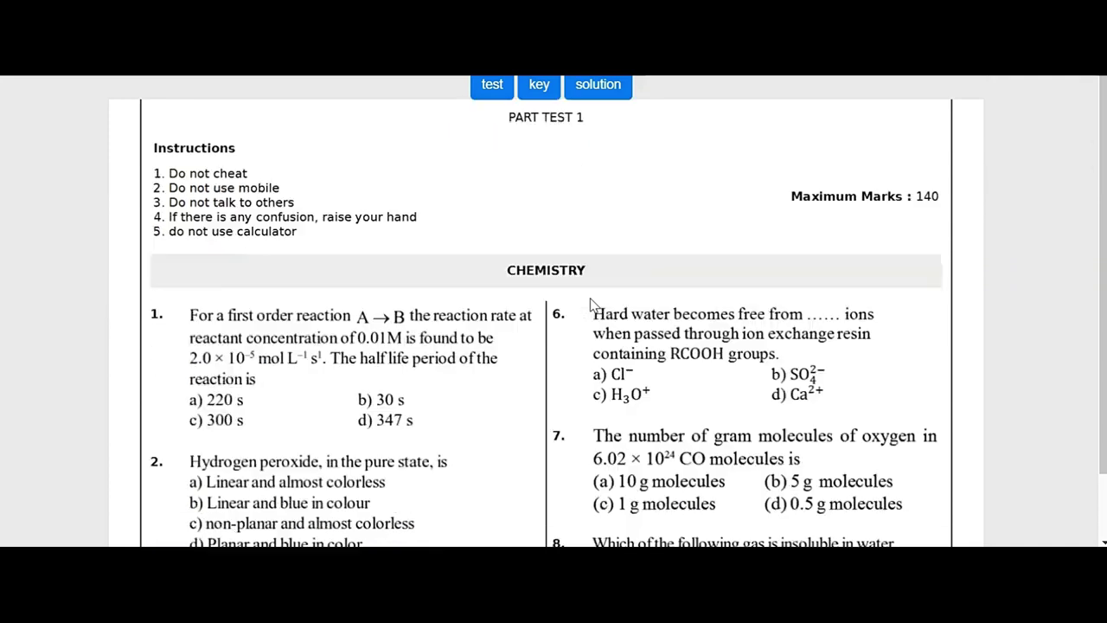
{"action": "scroll", "coordinate": [592, 303], "scroll_direction": "down", "scroll_amount": 2}
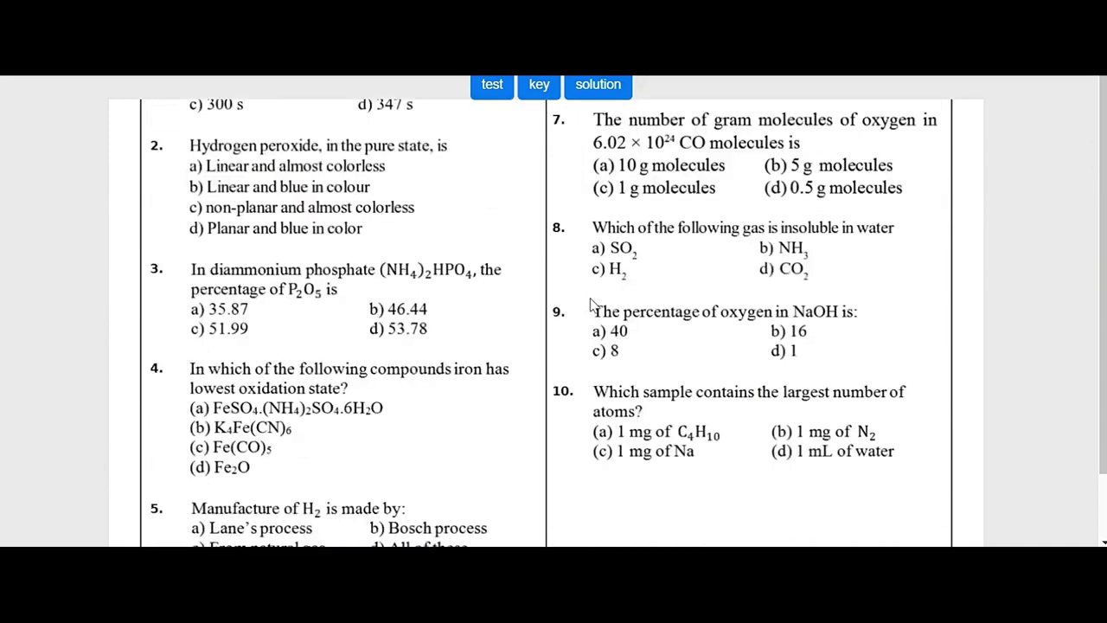
{"action": "scroll", "coordinate": [591, 304], "scroll_direction": "down", "scroll_amount": 3}
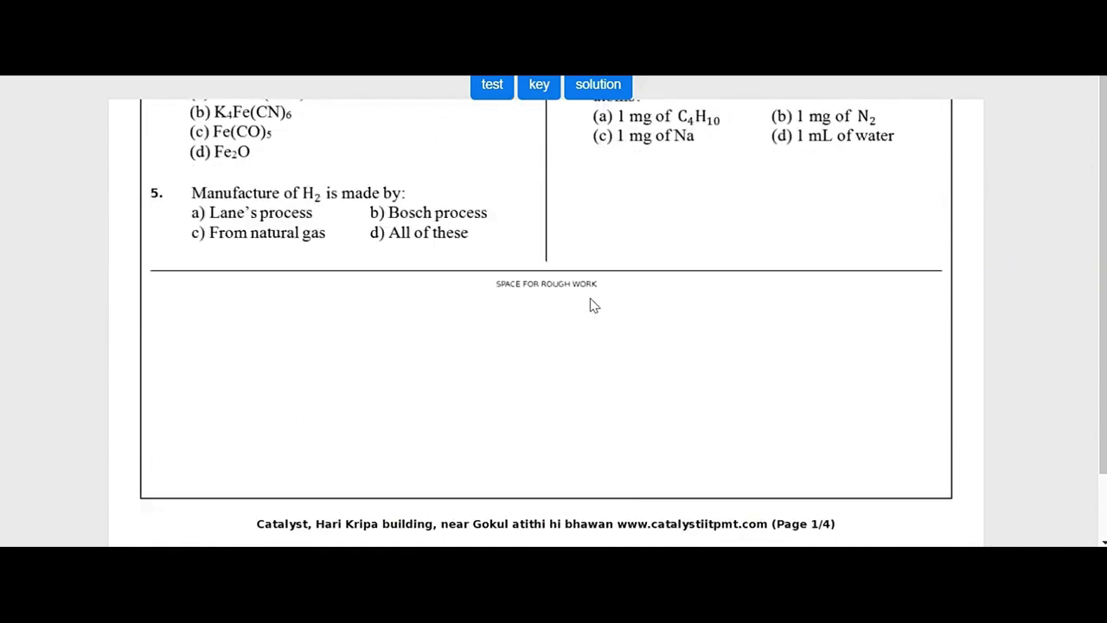
{"action": "scroll", "coordinate": [593, 304], "scroll_direction": "down", "scroll_amount": 1}
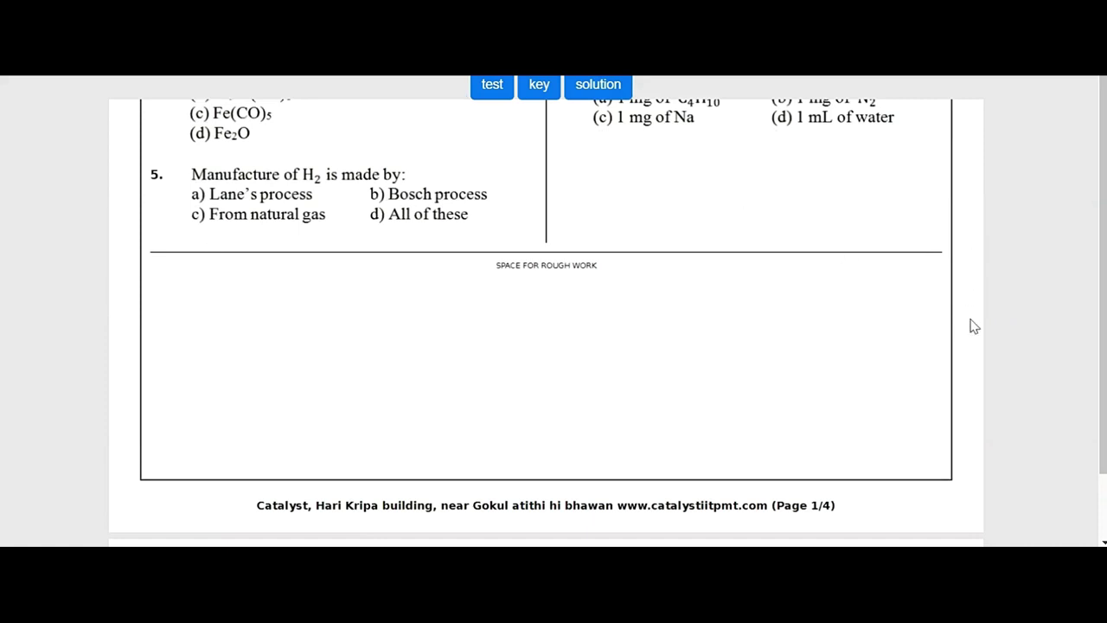